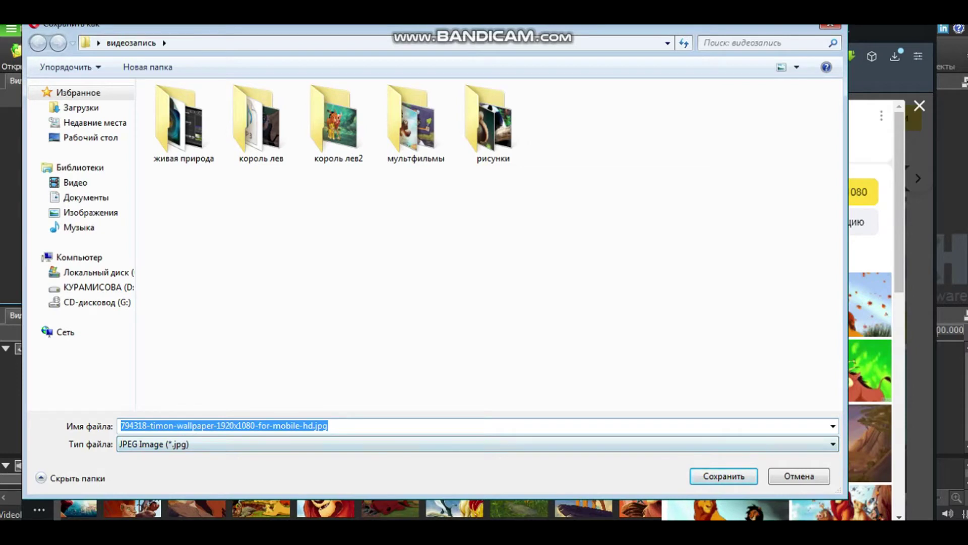
Save the image 794318-timon-wallpaper-1920x1080-for-mobile-hd.jpg into the "король лев" folder
double_click(261, 123)
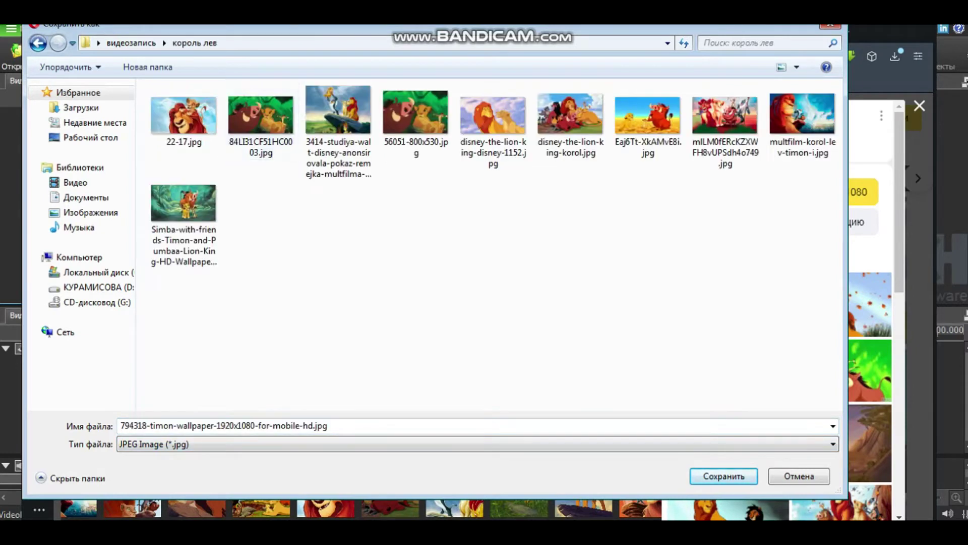
key("Return")
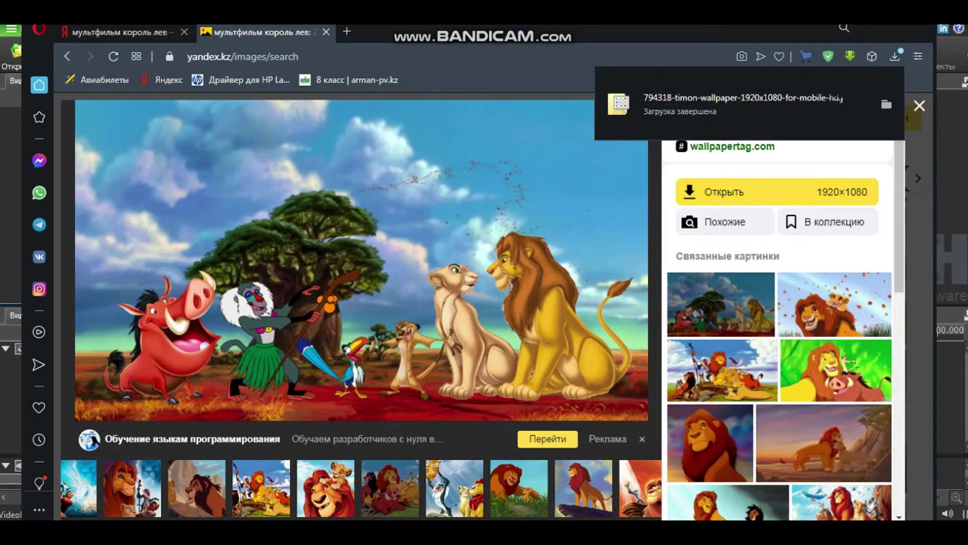
Switch to VideoPad and import all 16 images from the "король лев" folder, leaving out the video and MP3 files
left_click(152, 532)
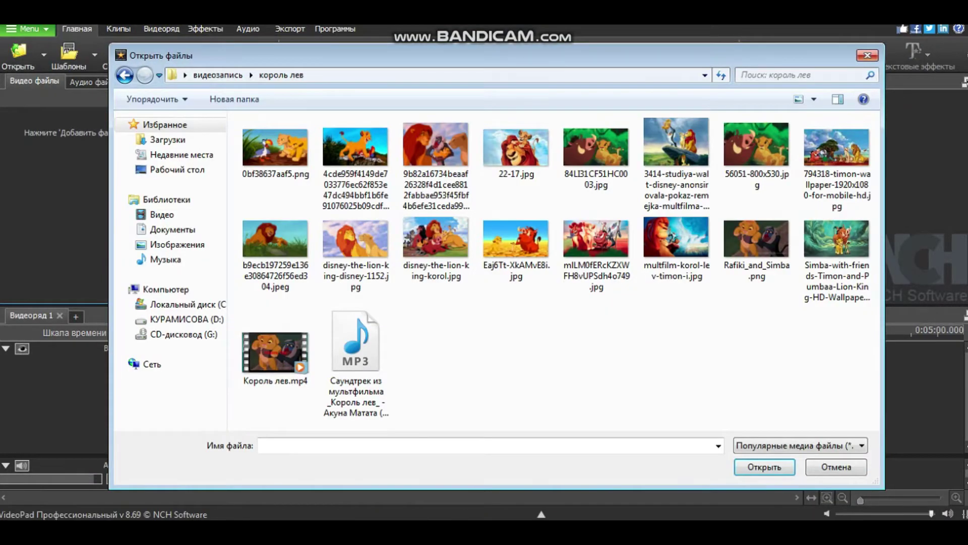
key("Escape")
key("Escape")
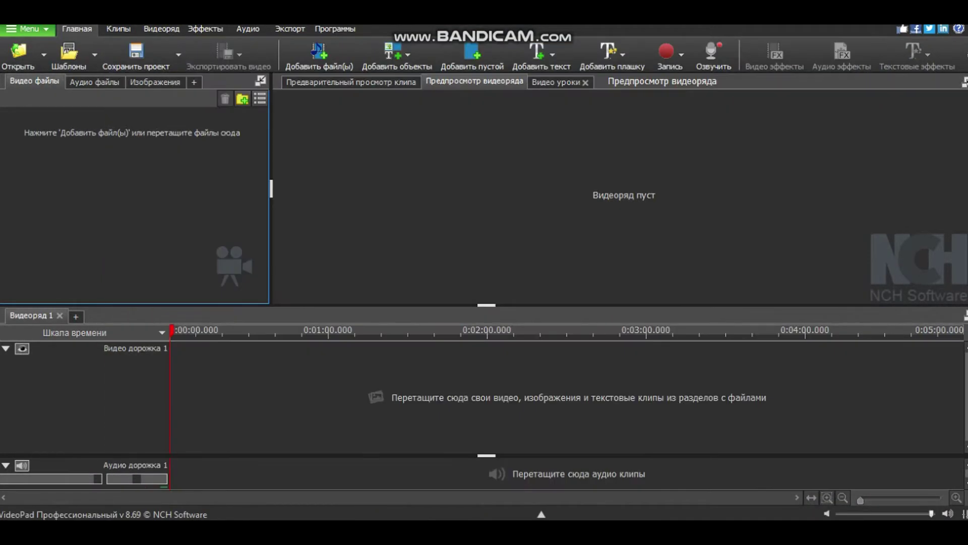
key("ctrl+o")
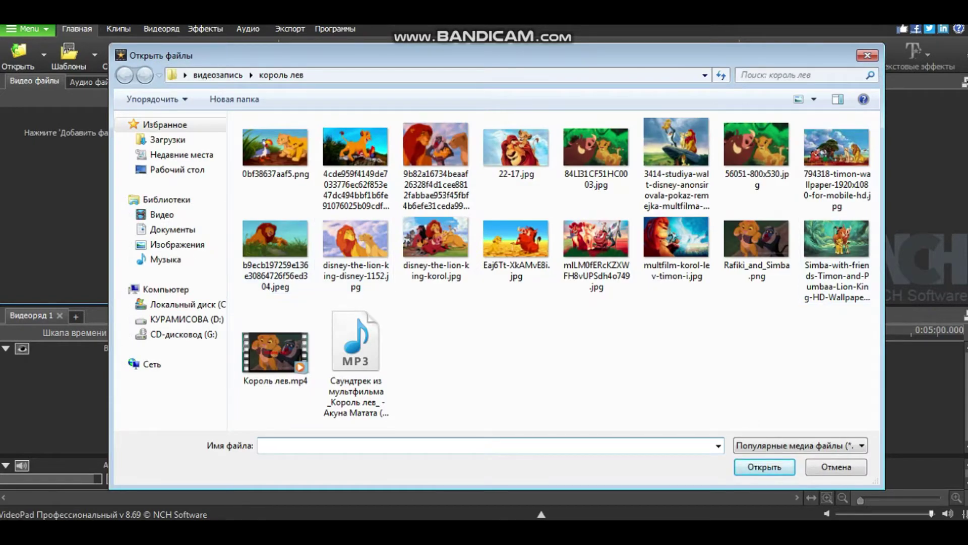
left_click_drag(229, 123, 822, 268)
left_click(765, 466)
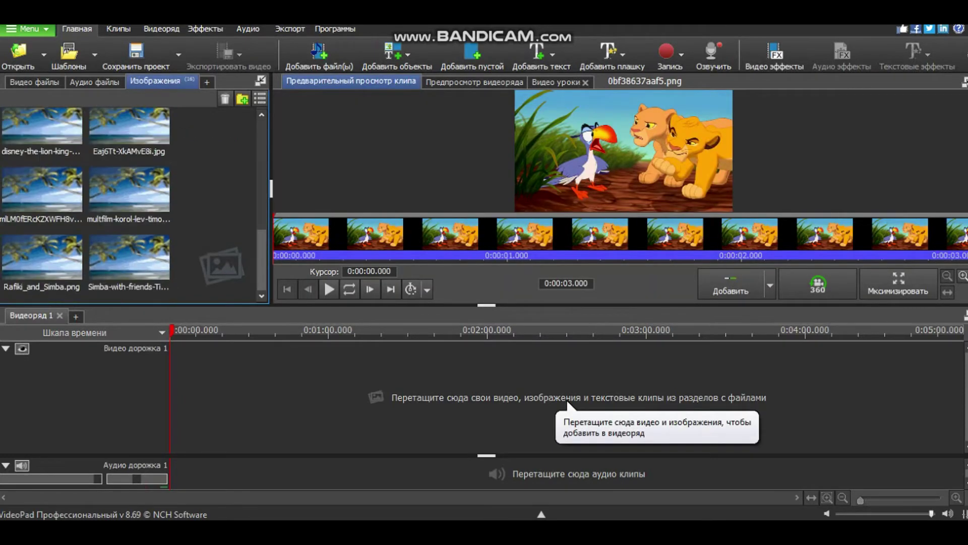
Place all the imported images together on the empty video track, starting at 0:00:00.000
left_click_drag(197, 111, 66, 303)
scroll(129, 204, "up", 7)
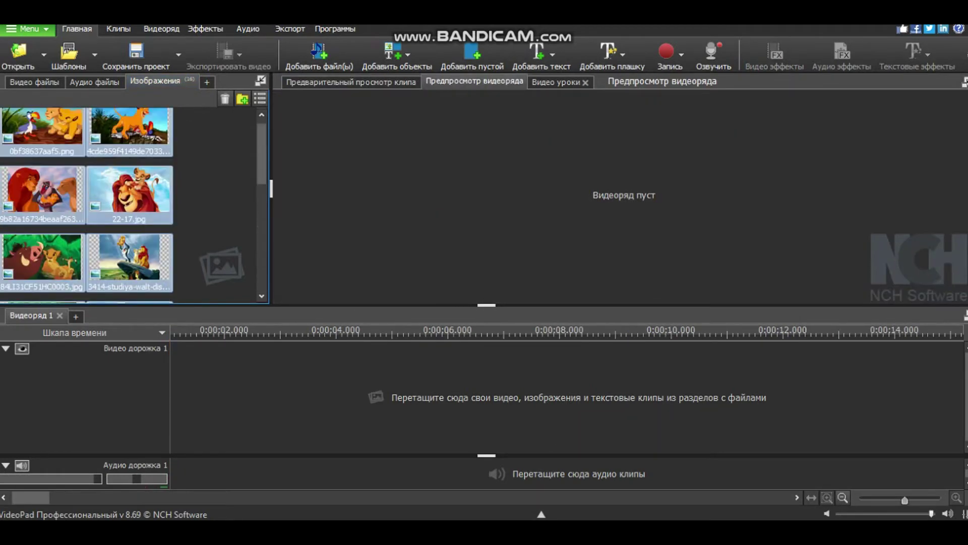
left_click_drag(129, 202, 295, 406)
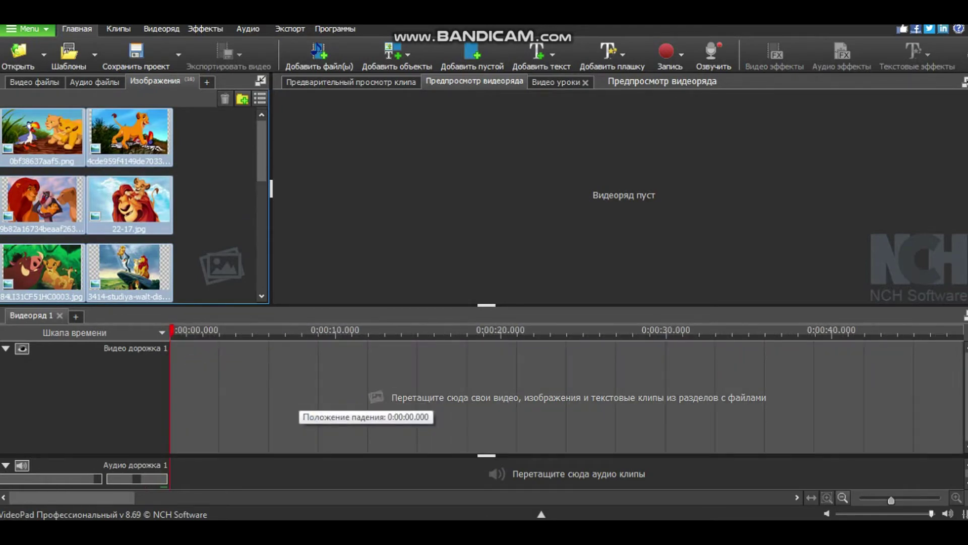
left_click_drag(298, 409, 299, 410)
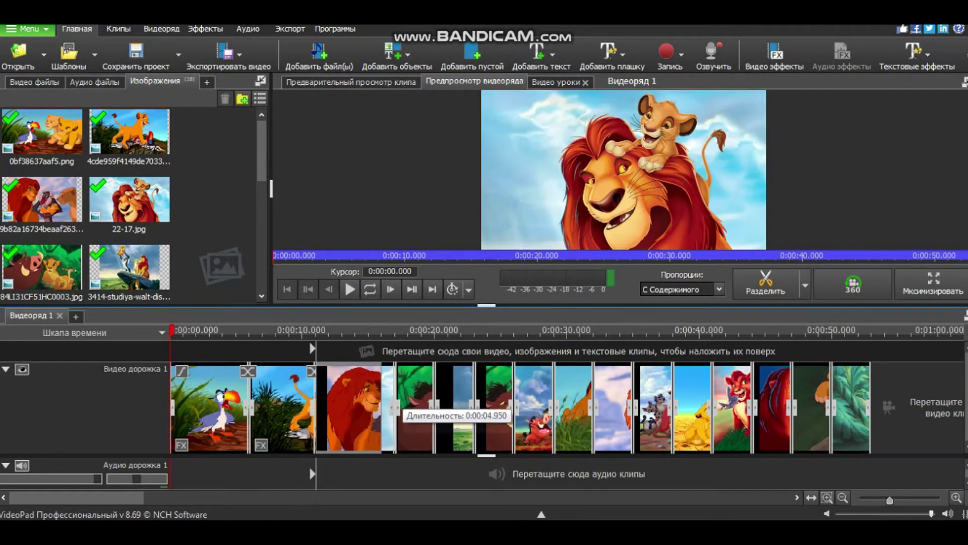
Lengthen the still-short image clips along video track 1 and move the green jungle clip from the end to sixth position
left_click(429, 398)
left_click_drag(433, 403, 639, 406)
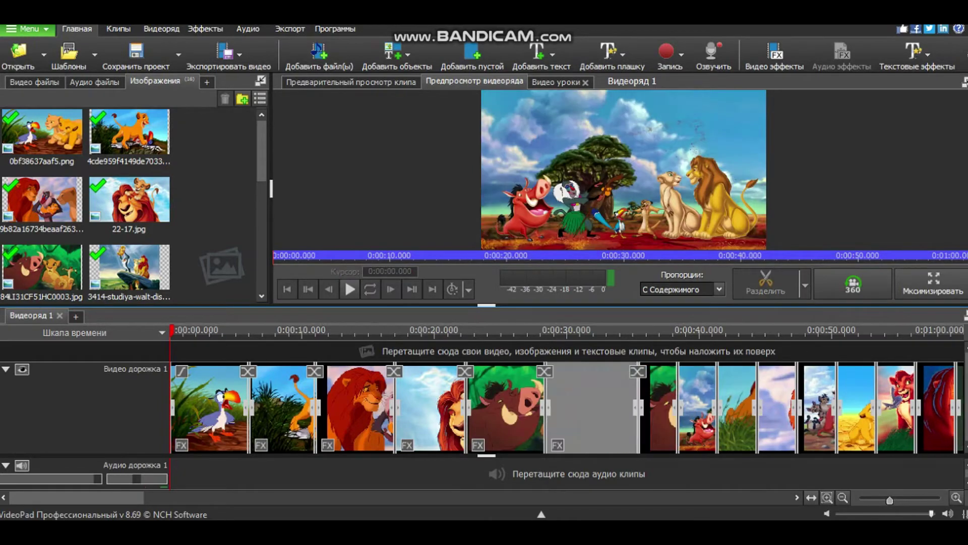
scroll(554, 406, "down", 2)
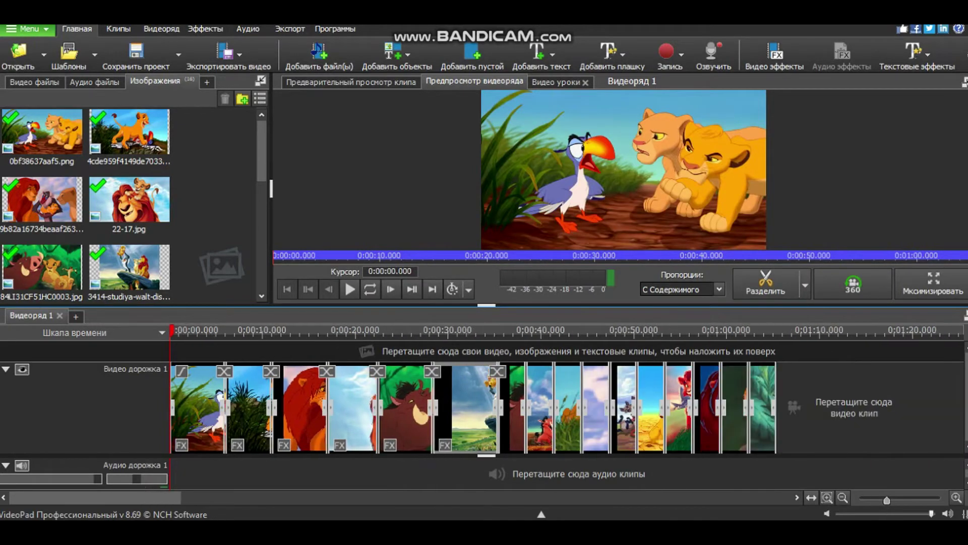
left_click_drag(525, 406, 656, 406)
left_click(704, 406)
left_click(712, 406)
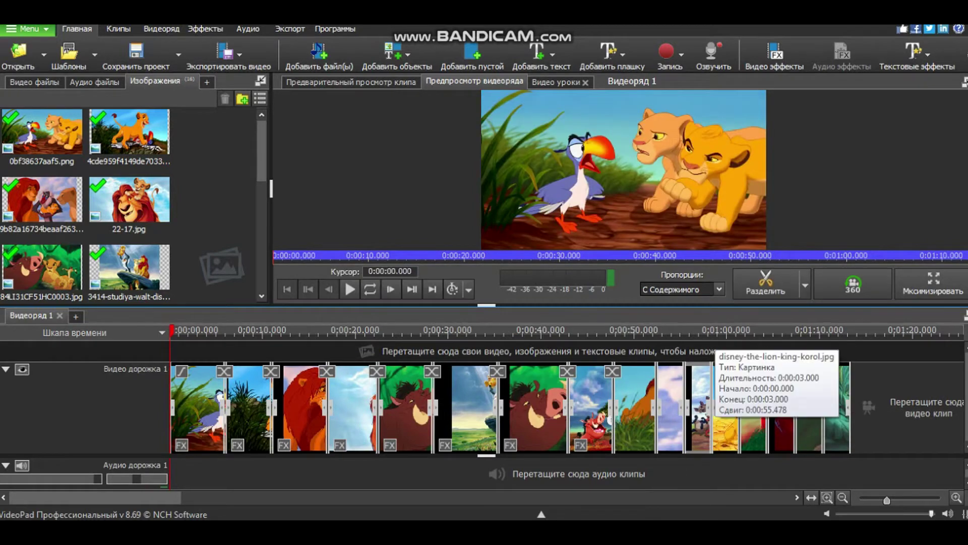
left_click_drag(712, 406, 925, 406)
left_click(865, 406)
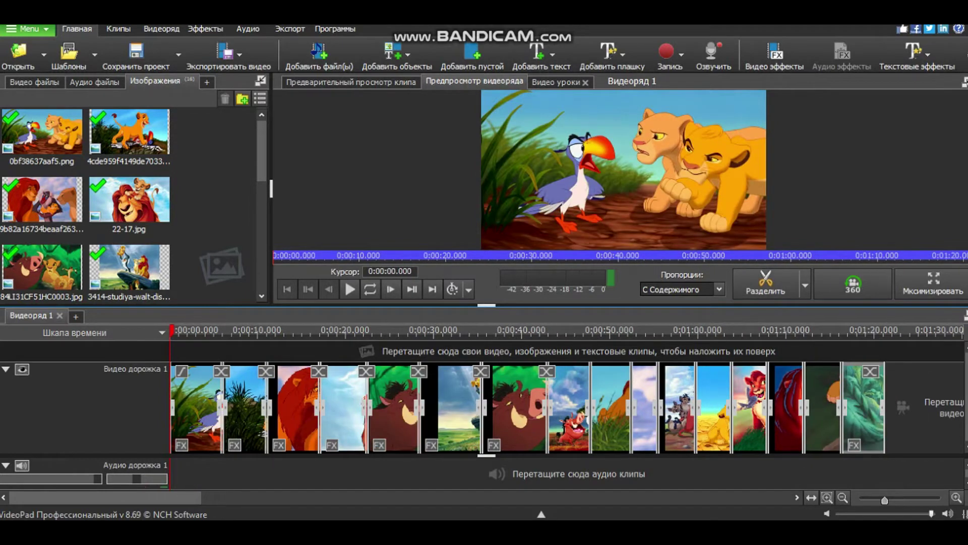
left_click_drag(850, 404, 444, 356)
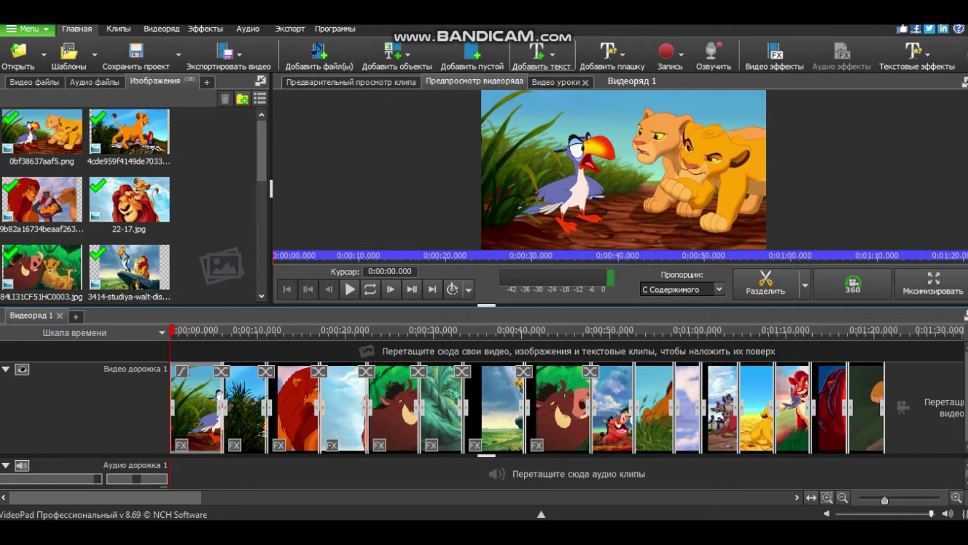
Add a Wave (Волна) animated text clip at the start of the sequence with the text "Король Лев"
left_click(540, 53)
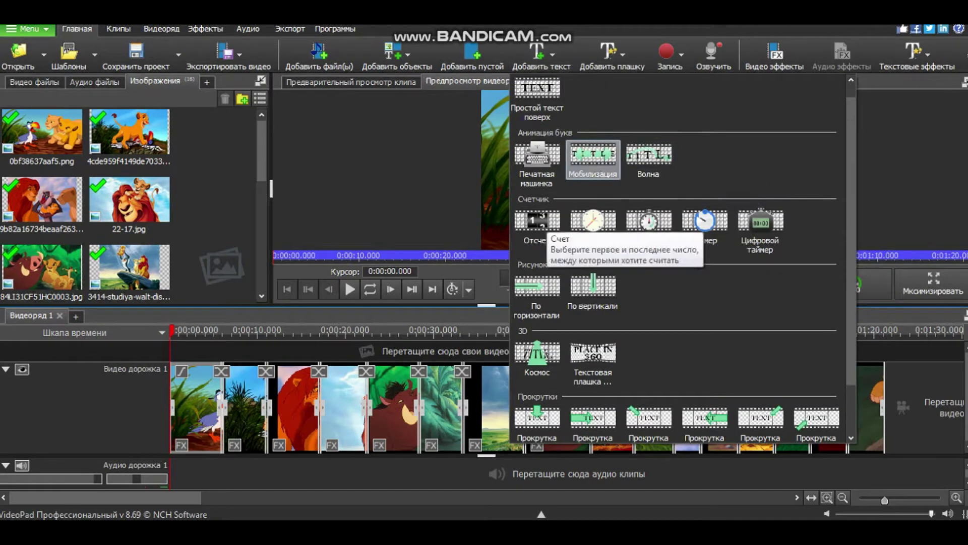
left_click(649, 157)
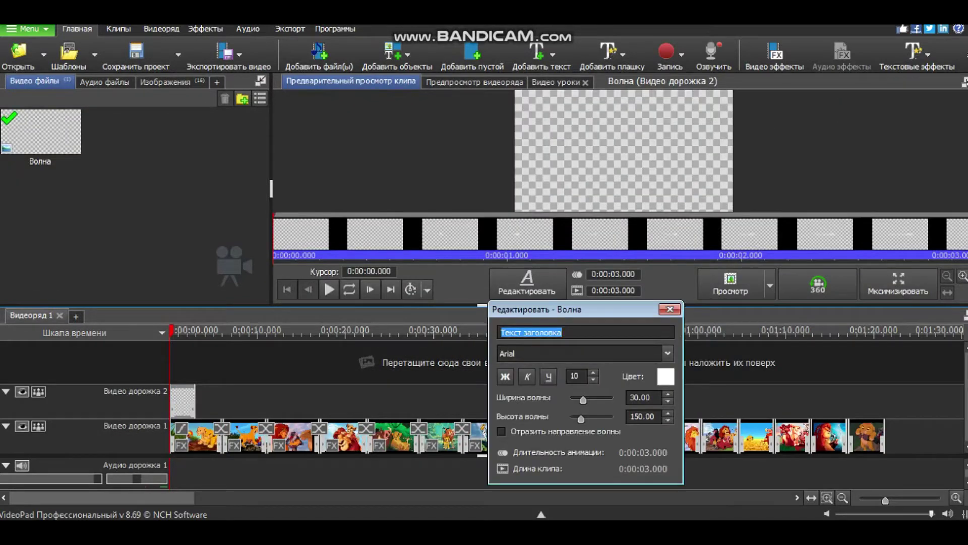
type("Корол")
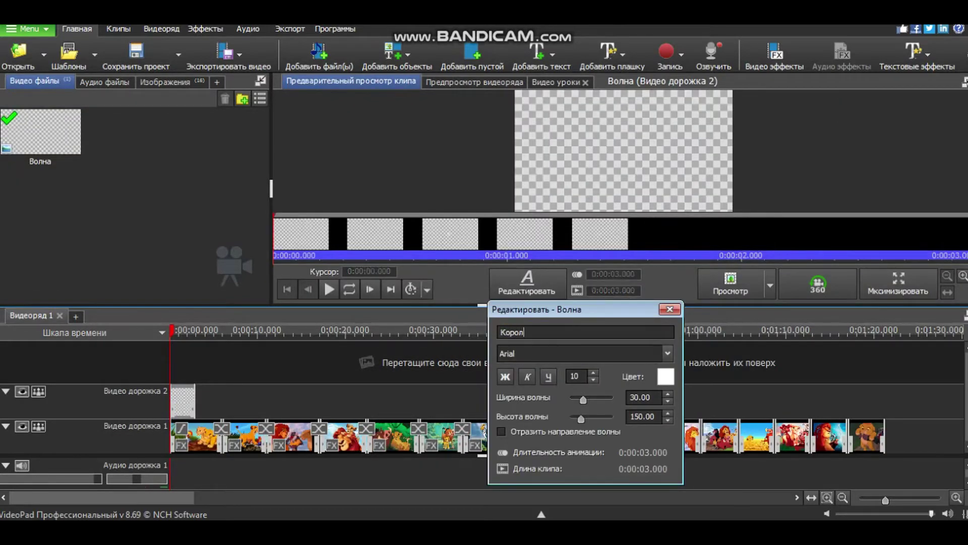
type("ь Л")
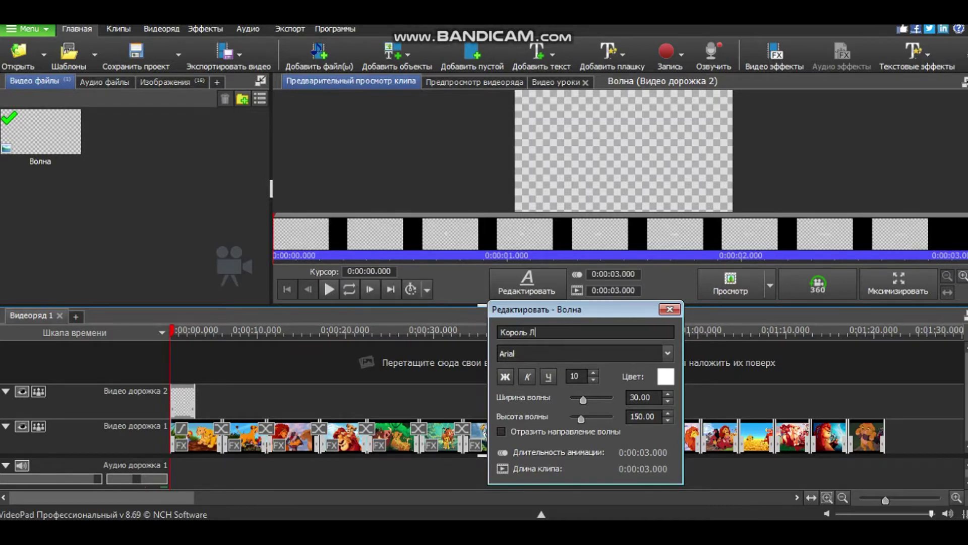
type("ев")
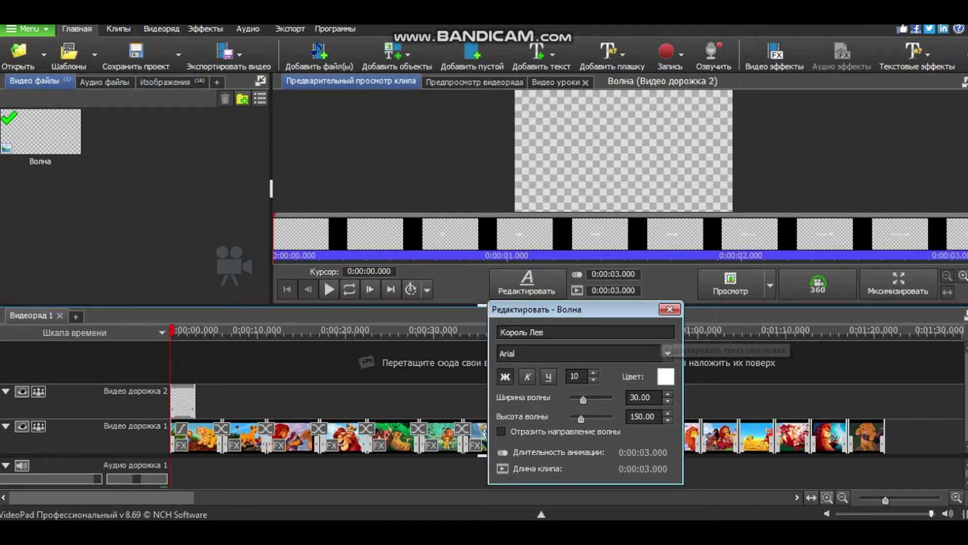
Set the title's font to Comic Sans MS and its colour to yellow (fcf405)
left_click(585, 353)
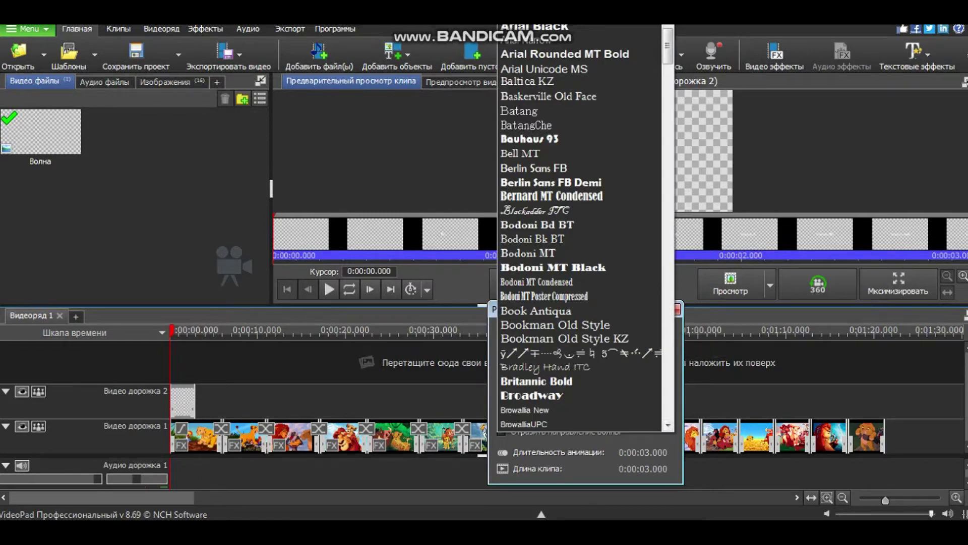
scroll(580, 227, "down", 6)
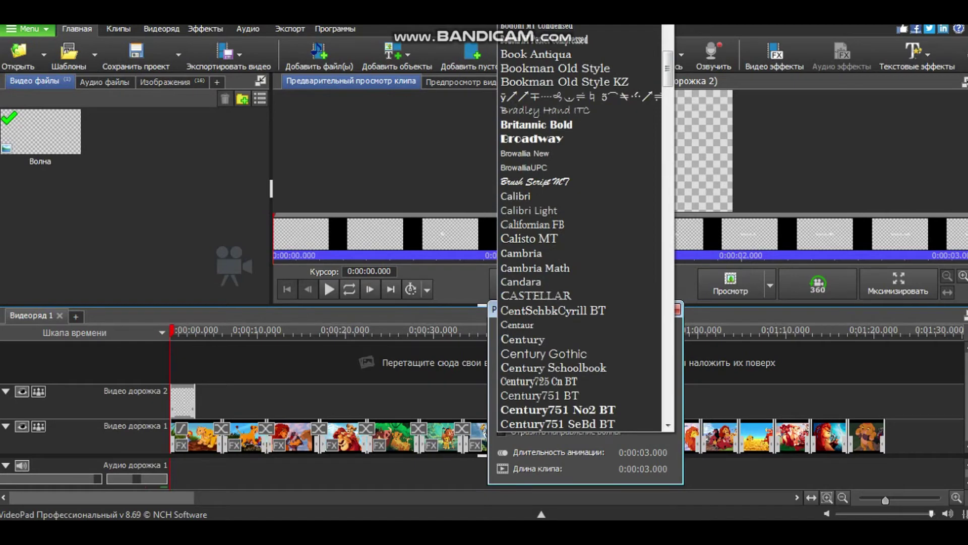
scroll(581, 227, "down", 3)
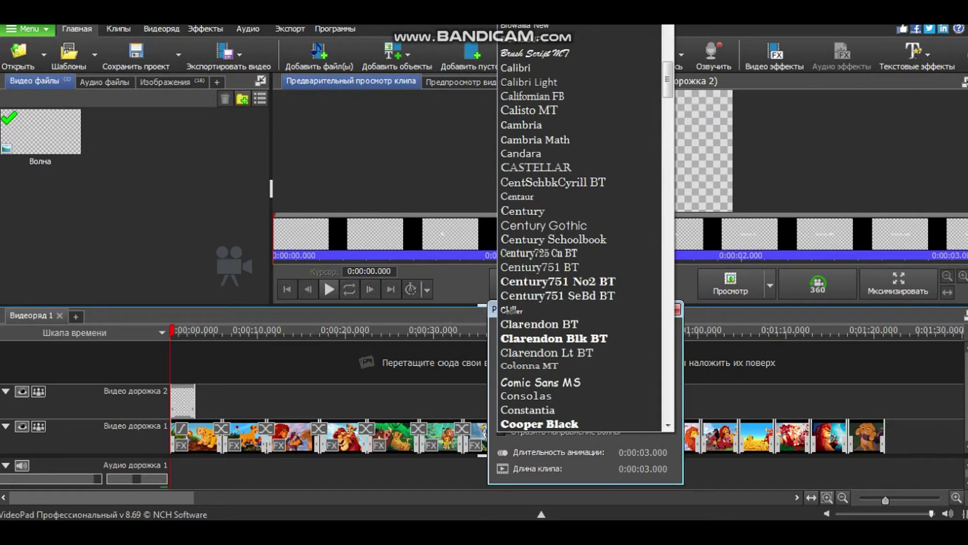
left_click(540, 382)
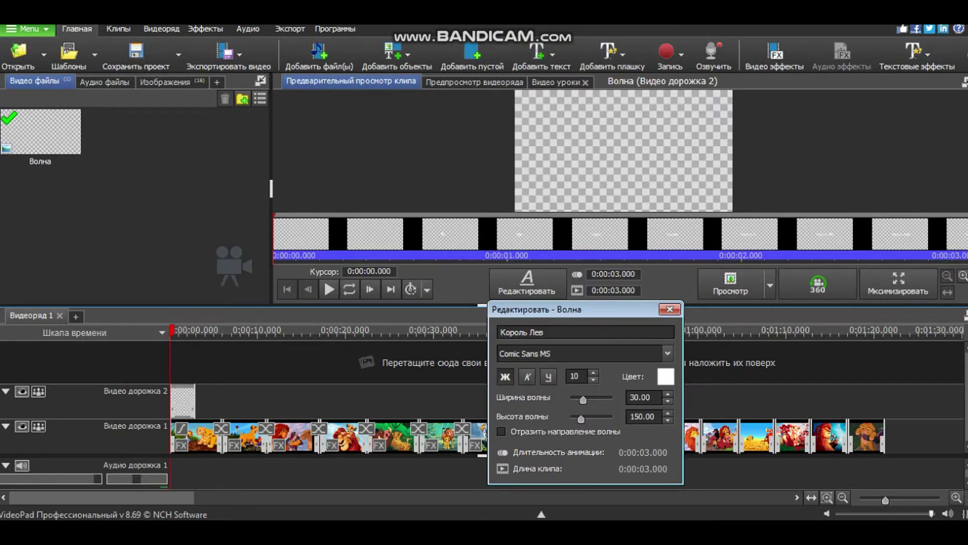
left_click(665, 377)
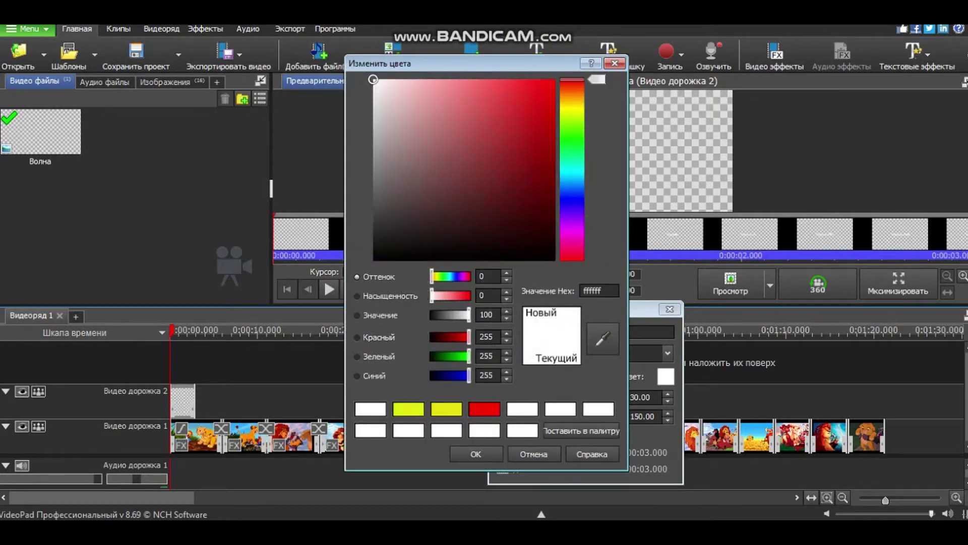
left_click(572, 115)
left_click(551, 85)
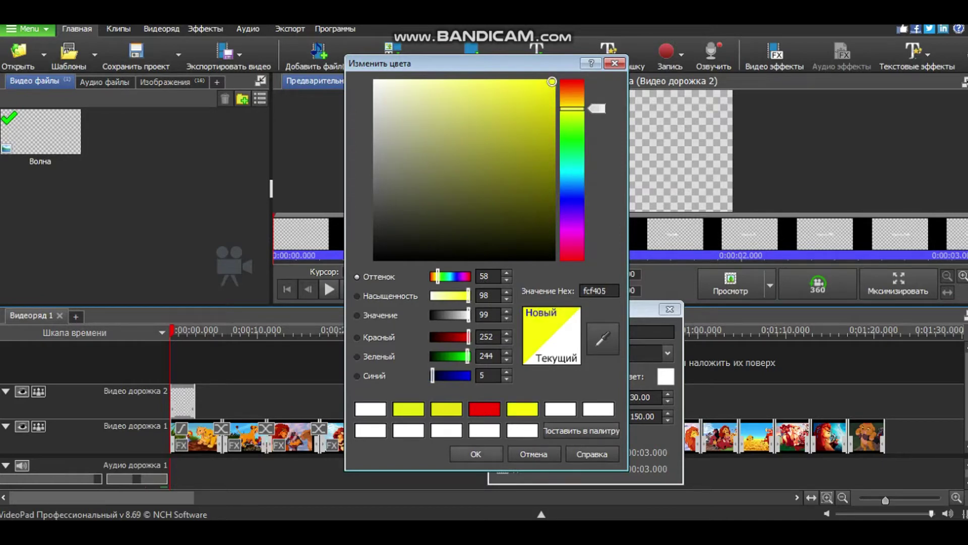
key("Return")
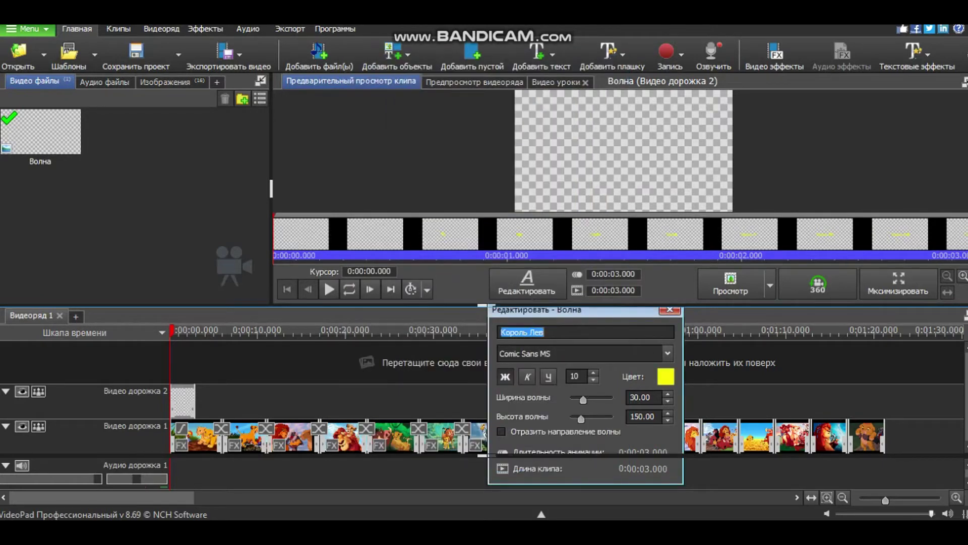
Extend the title clip on video track 2 to about 4.7 seconds and play it in the clip preview
left_click(186, 401)
left_click_drag(194, 401, 211, 401)
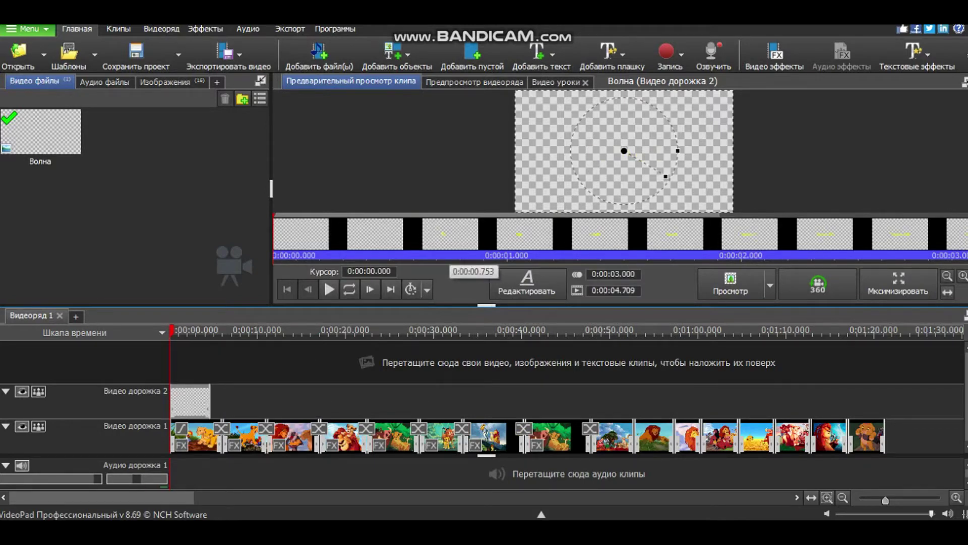
left_click(329, 289)
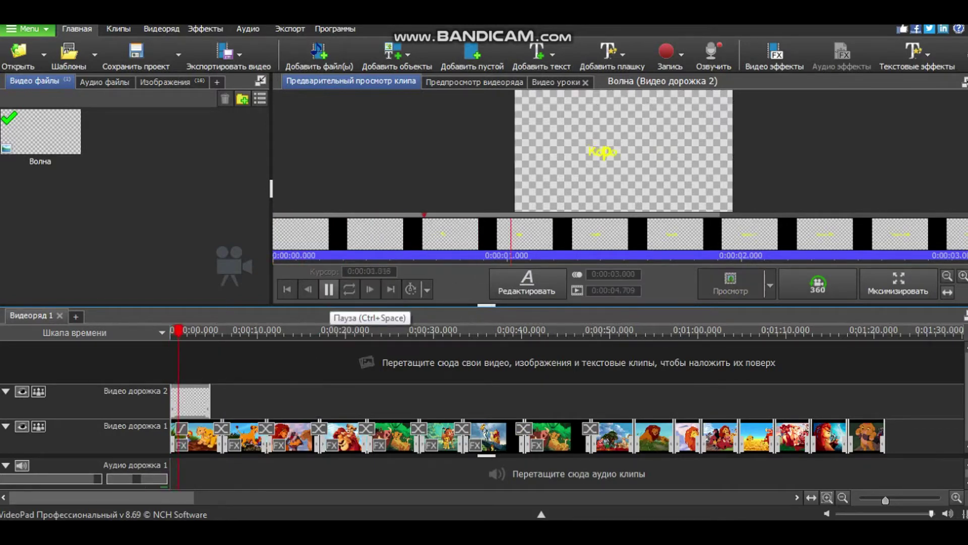
Play the sequence from near its start to check the title over the first image and the change to the second
left_click(246, 331)
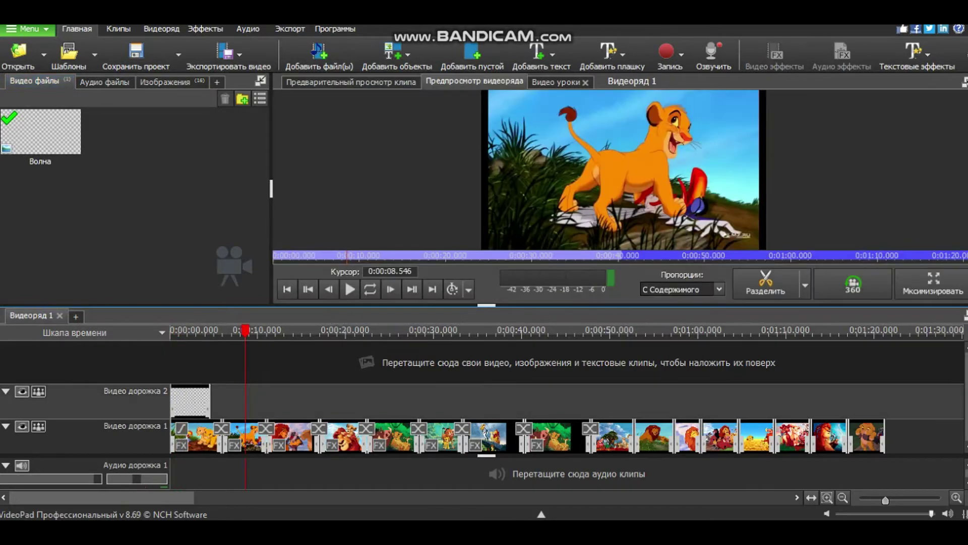
left_click(173, 331)
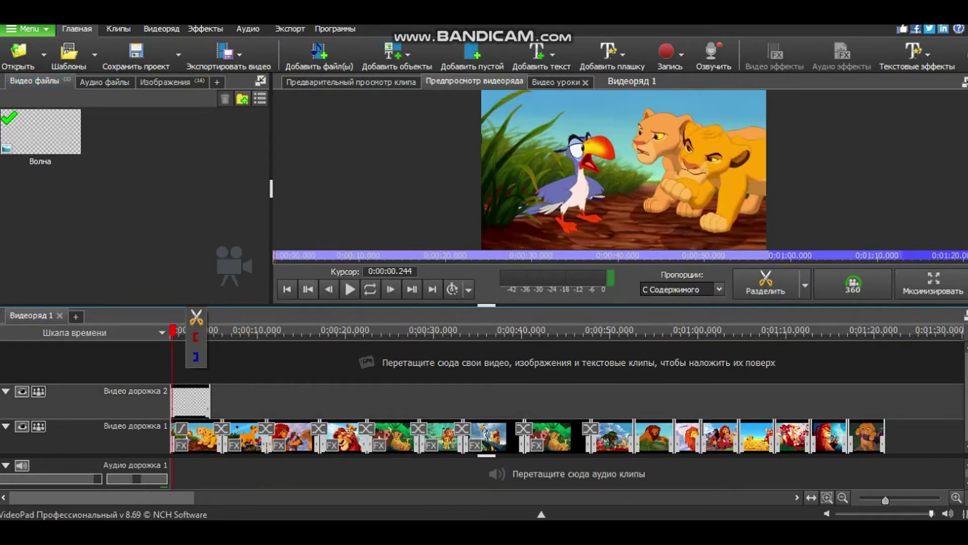
left_click(349, 289)
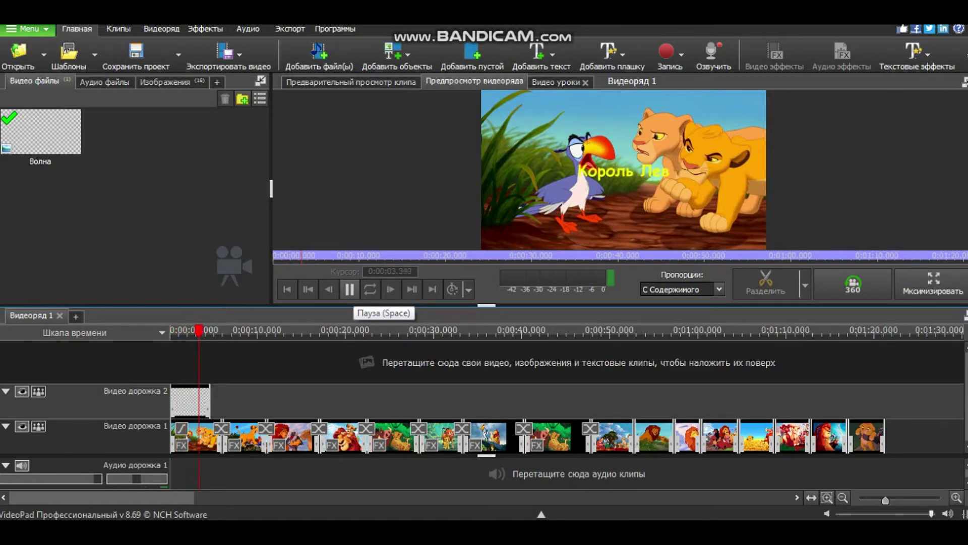
key("space")
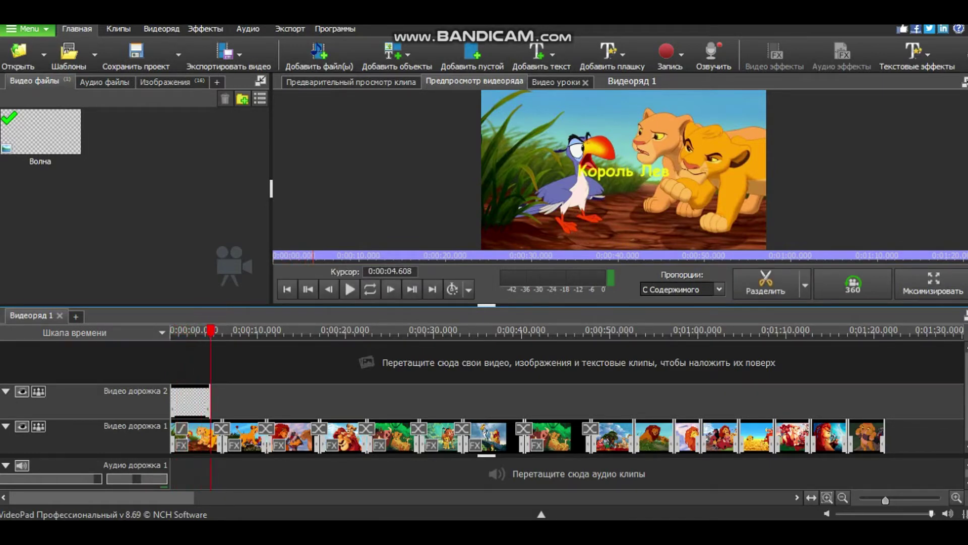
double_click(190, 401)
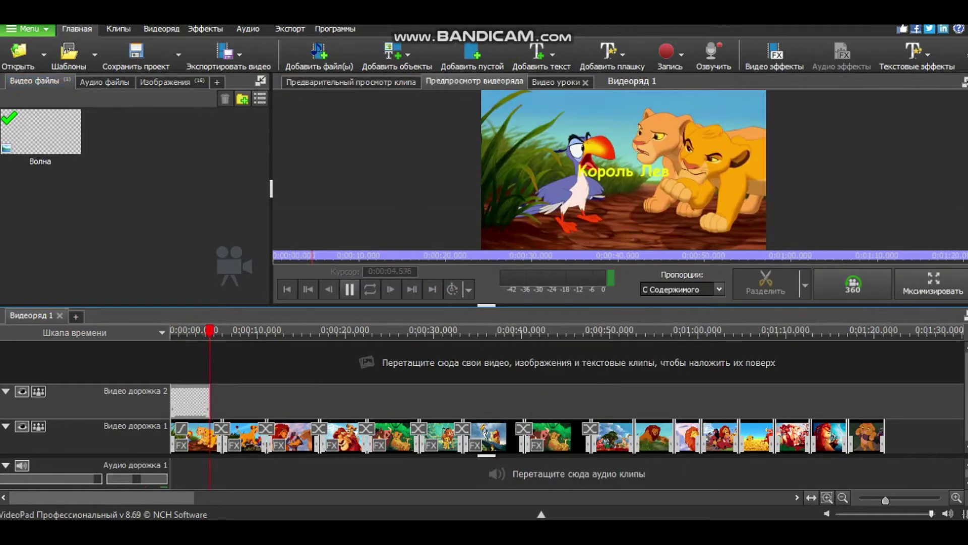
left_click(349, 289)
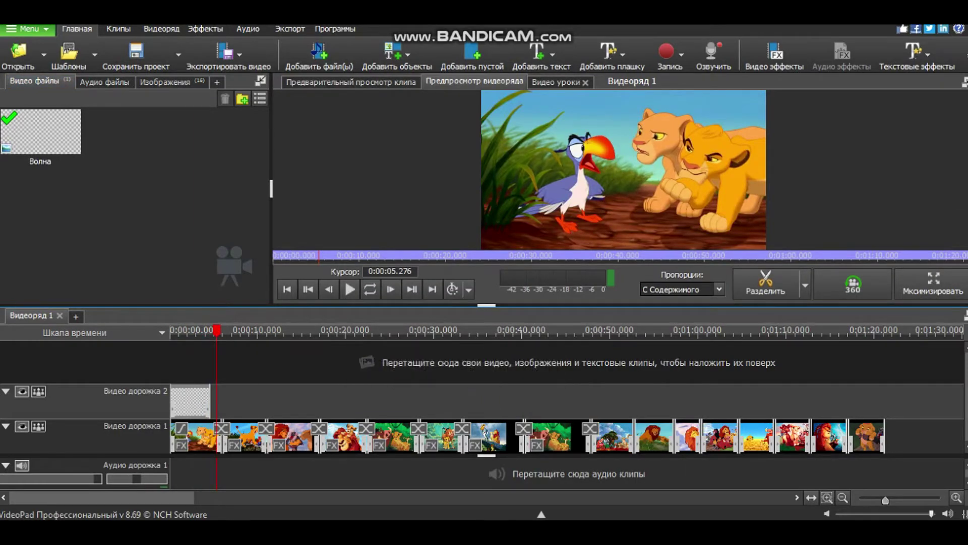
left_click(350, 289)
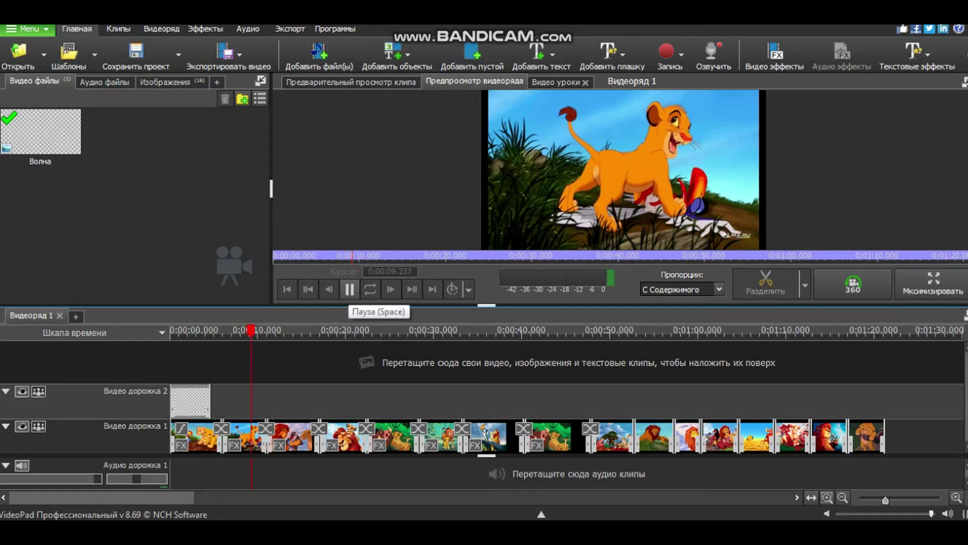
Pause playback, and add a Растворение transition between the first and second images and Грубое растворение between the second and third
left_click(350, 289)
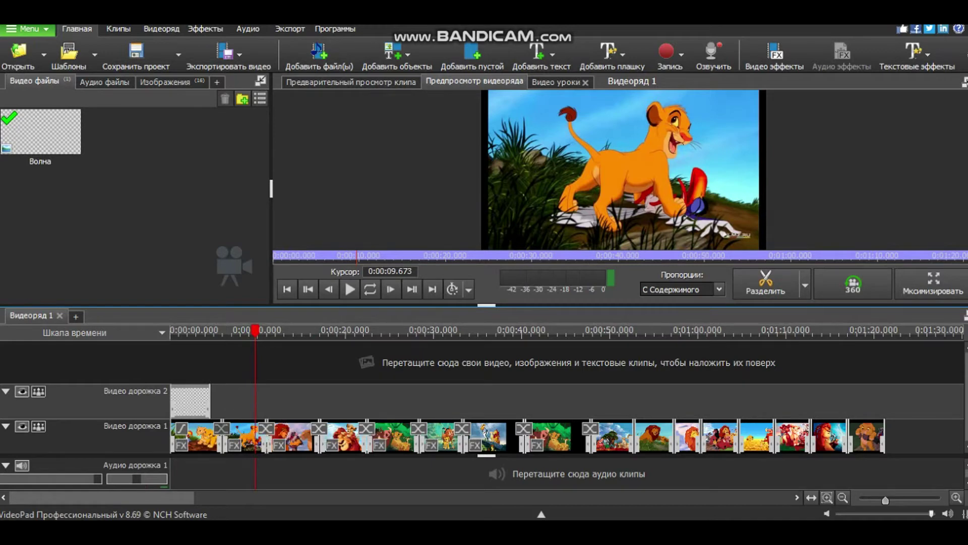
left_click(266, 429)
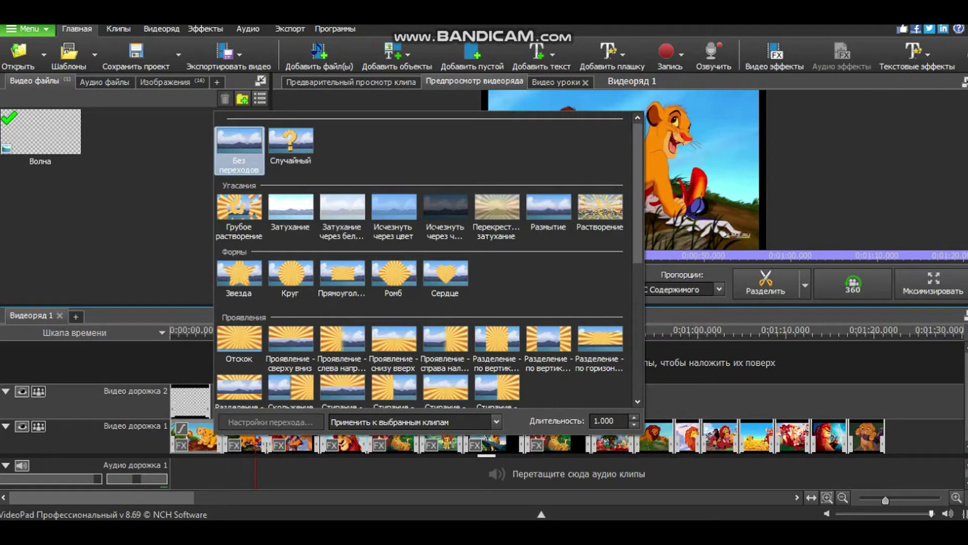
left_click(601, 208)
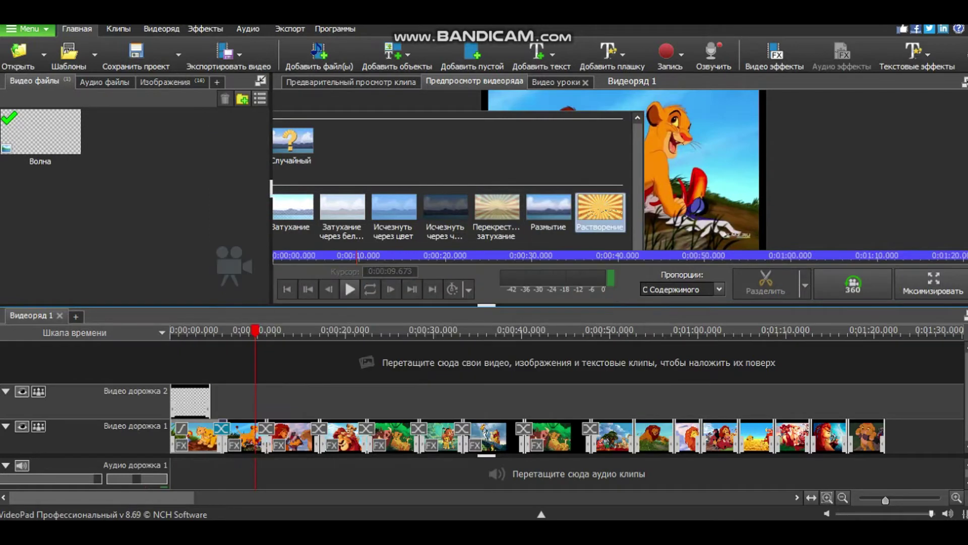
left_click(266, 428)
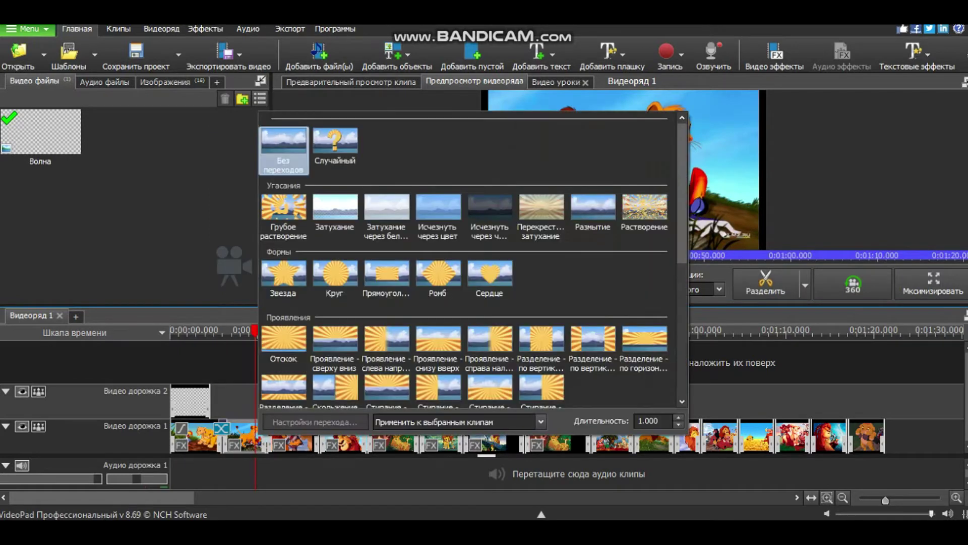
left_click(283, 208)
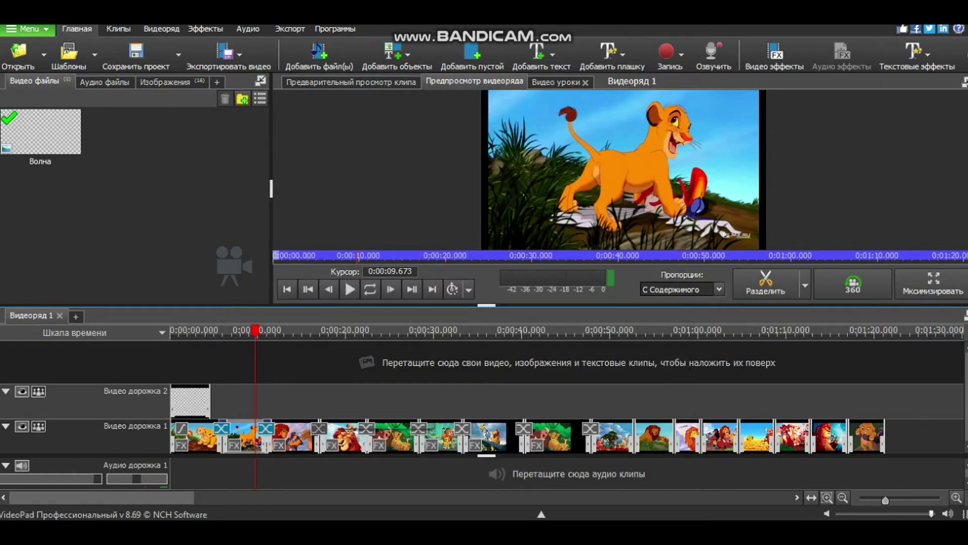
Add a Звезда transition between the third and fourth images and Проявление - сверху вниз between the fourth and fifth
left_click(318, 428)
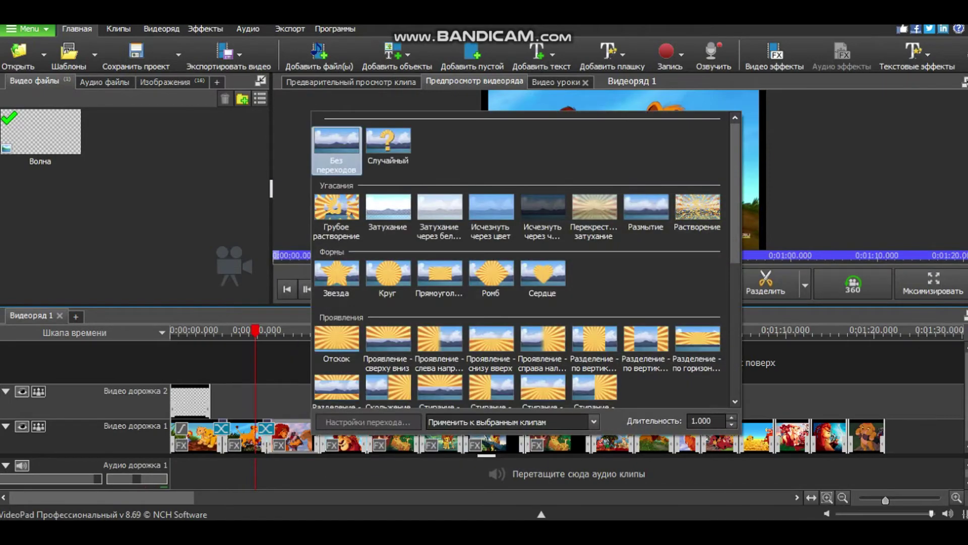
left_click(336, 277)
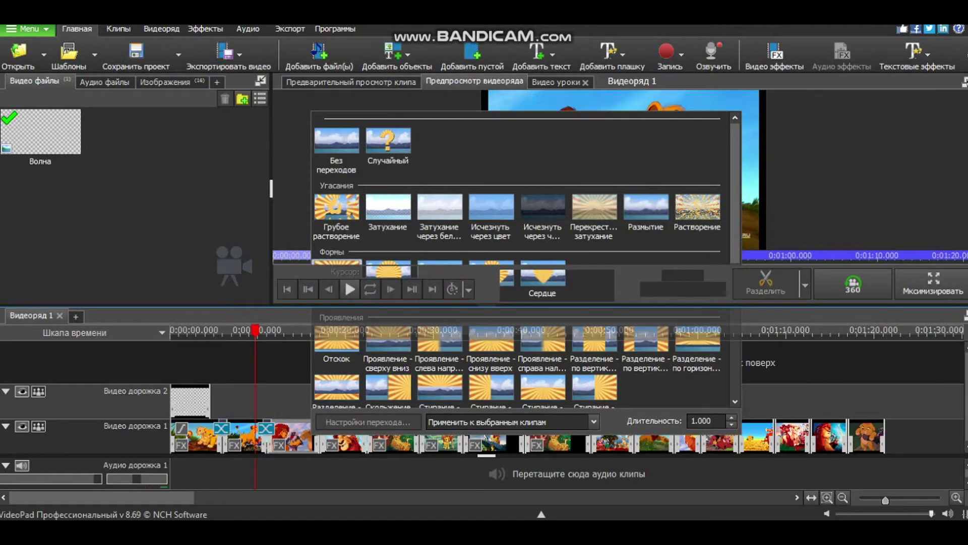
left_click(367, 429)
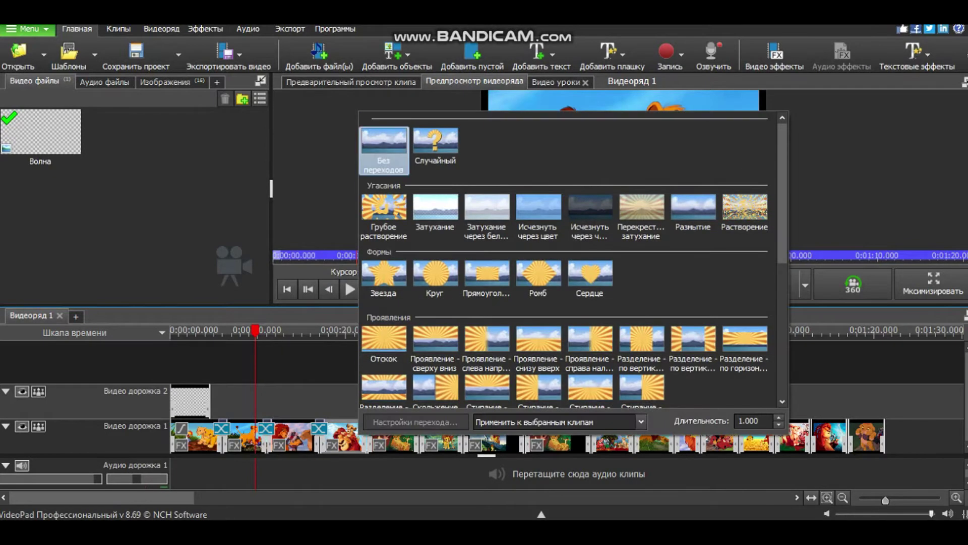
left_click(435, 348)
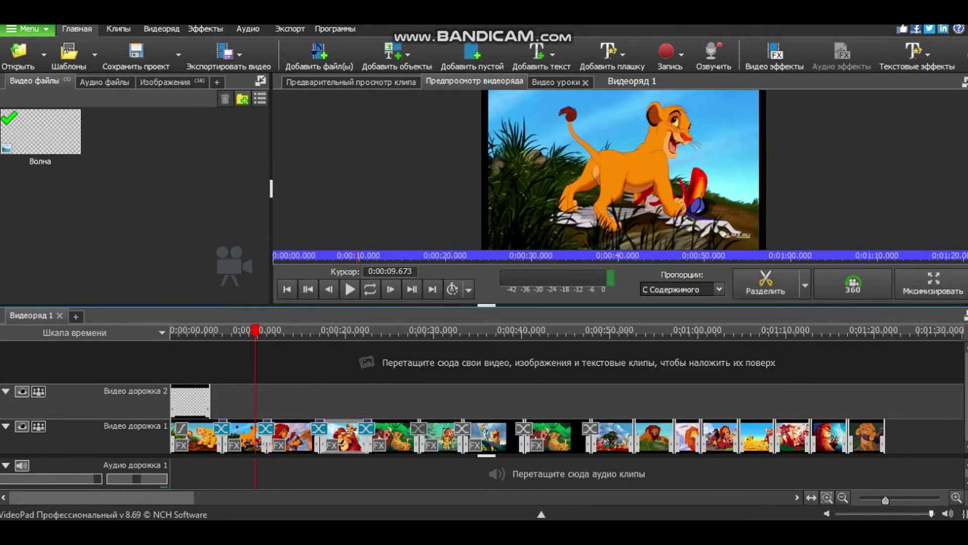
Add a Прямоугольник transition between the fifth and sixth images and Перекрестное затухание between the sixth and seventh
left_click(419, 428)
left_click(539, 277)
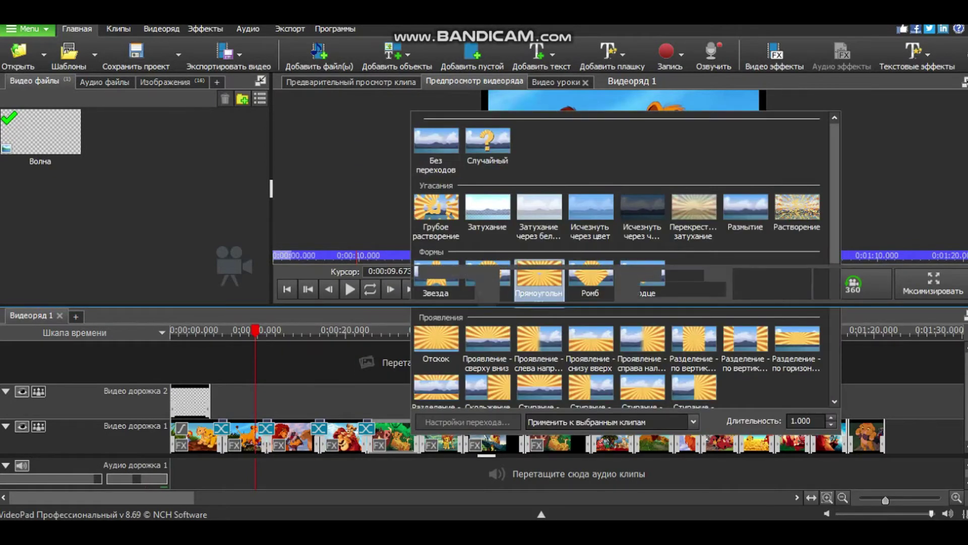
left_click(463, 428)
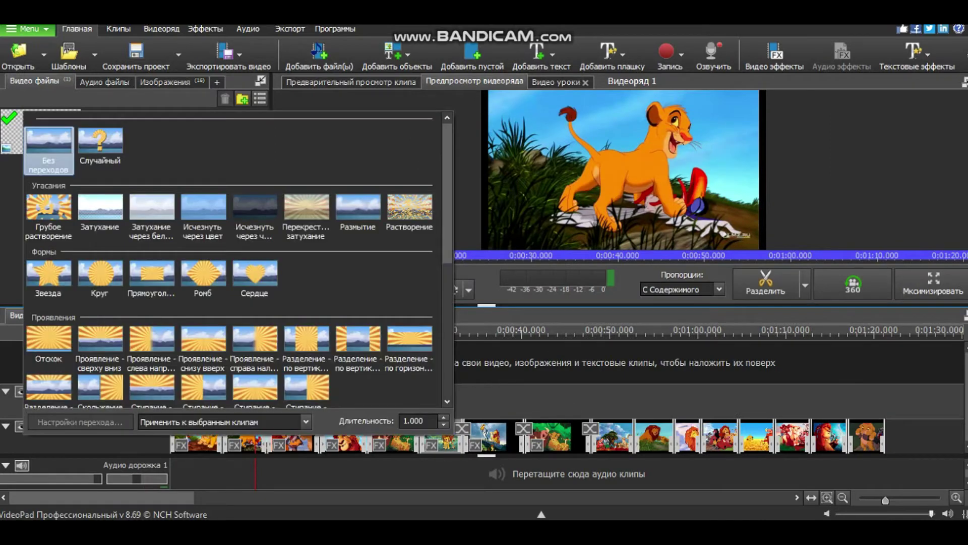
left_click(306, 216)
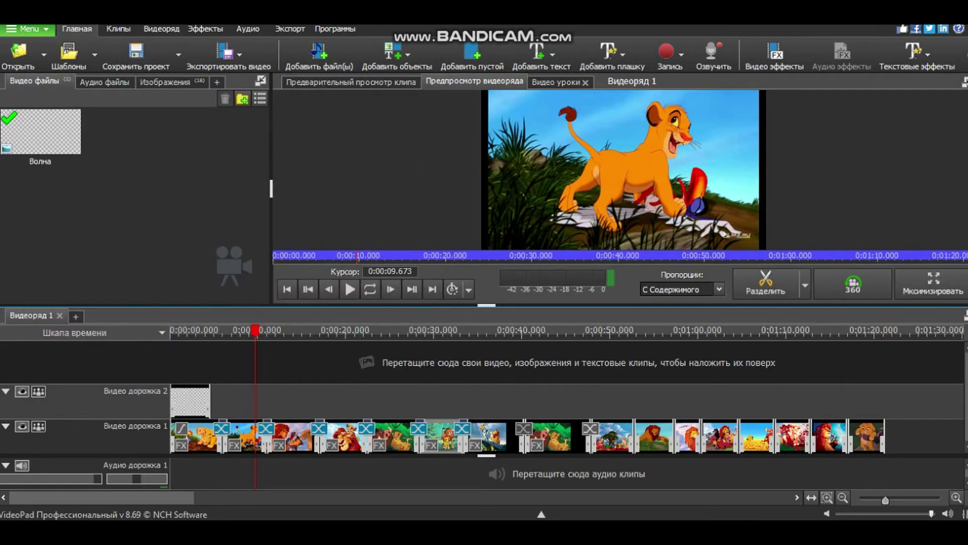
Add a transition between the seventh and eighth images and a Сердце transition between the eighth and ninth
left_click_drag(508, 193, 508, 281)
left_click(368, 274)
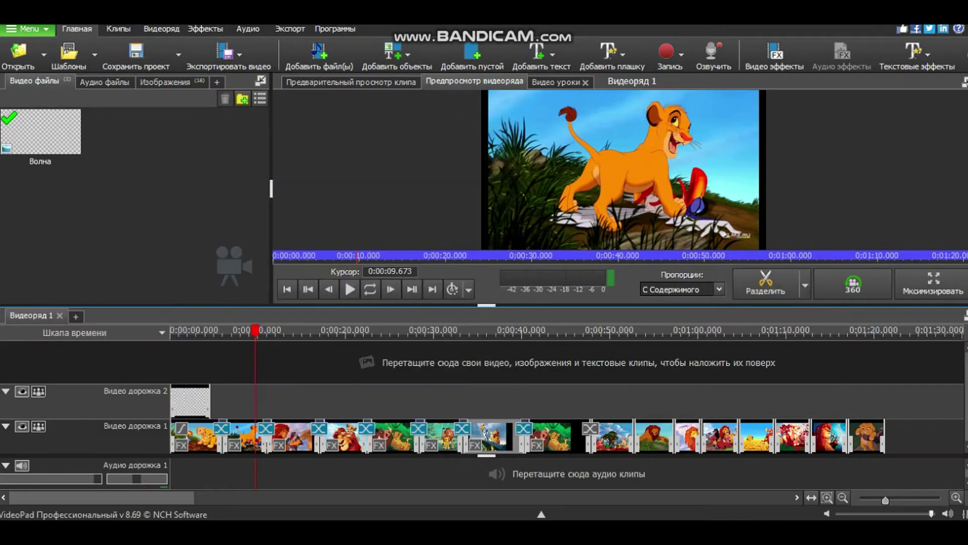
left_click(590, 429)
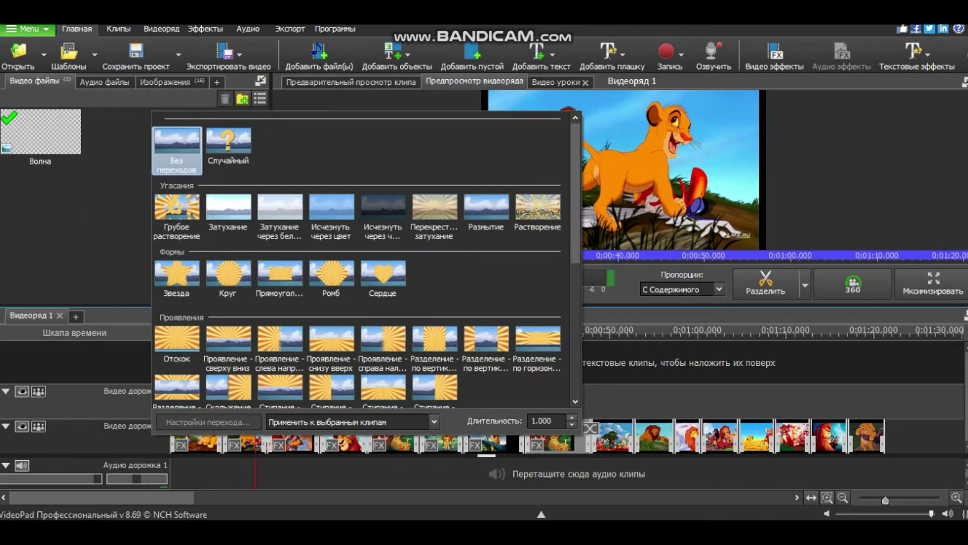
left_click(383, 273)
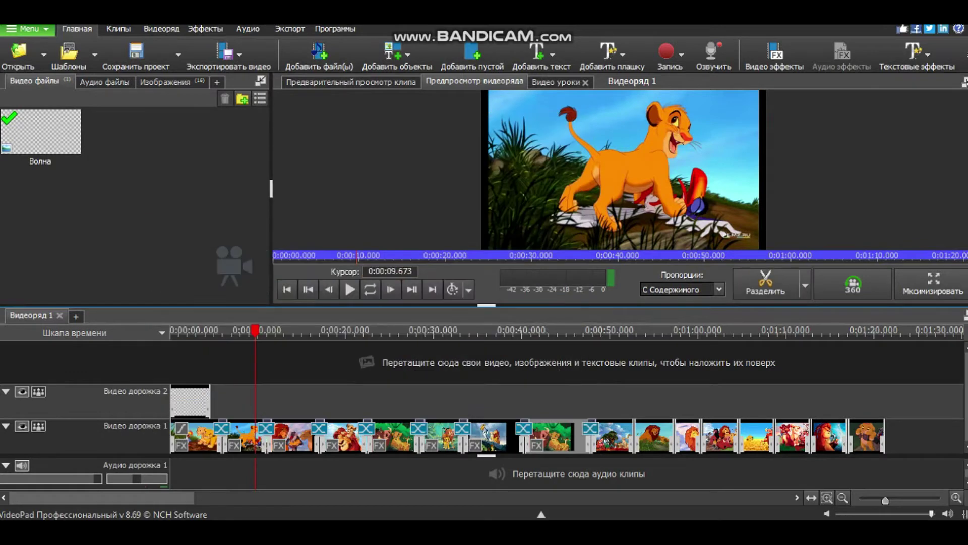
Add the 3D Разбивание transition between the ninth and tenth images on video track 1
scroll(546, 419, "down", 1)
scroll(641, 434, "up", 3)
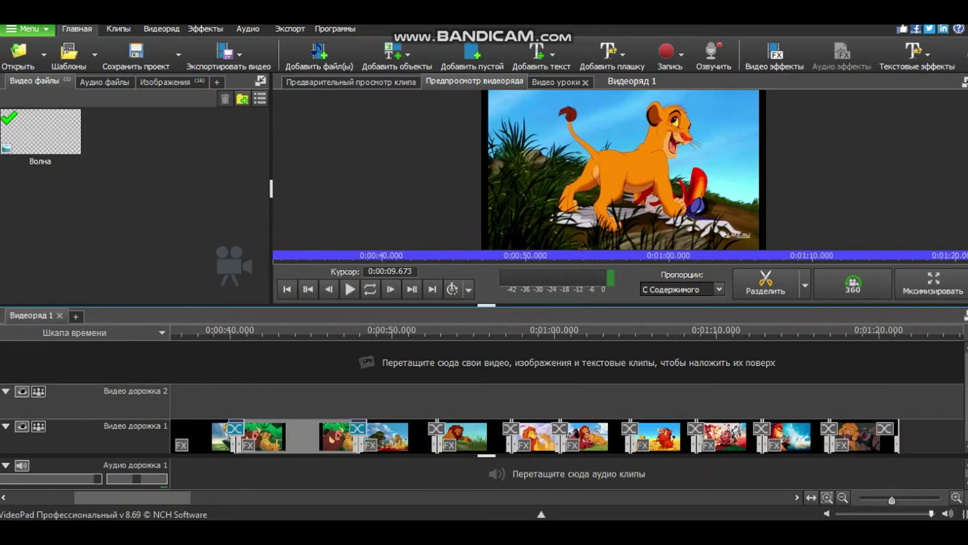
scroll(435, 429, "down", 3)
scroll(435, 429, "up", 4)
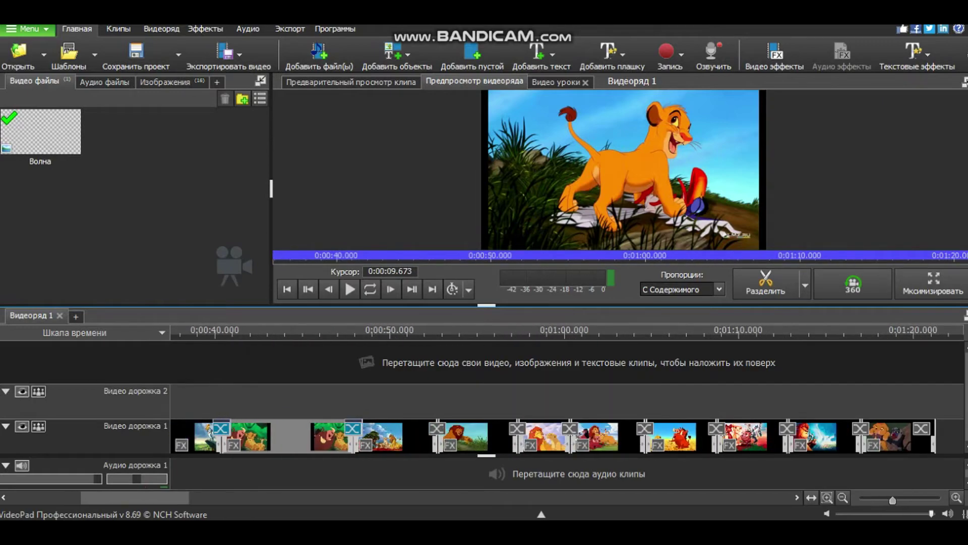
left_click(437, 428)
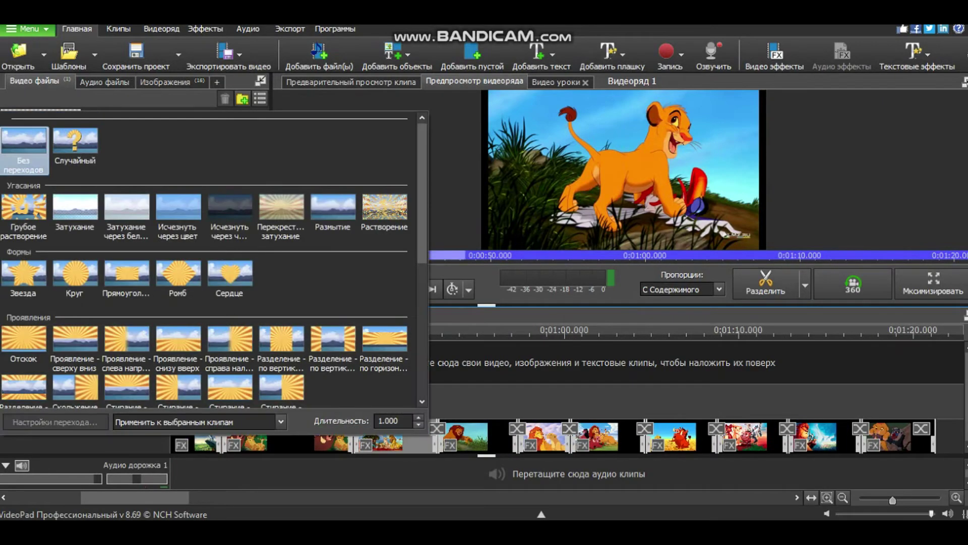
scroll(212, 260, "down", 5)
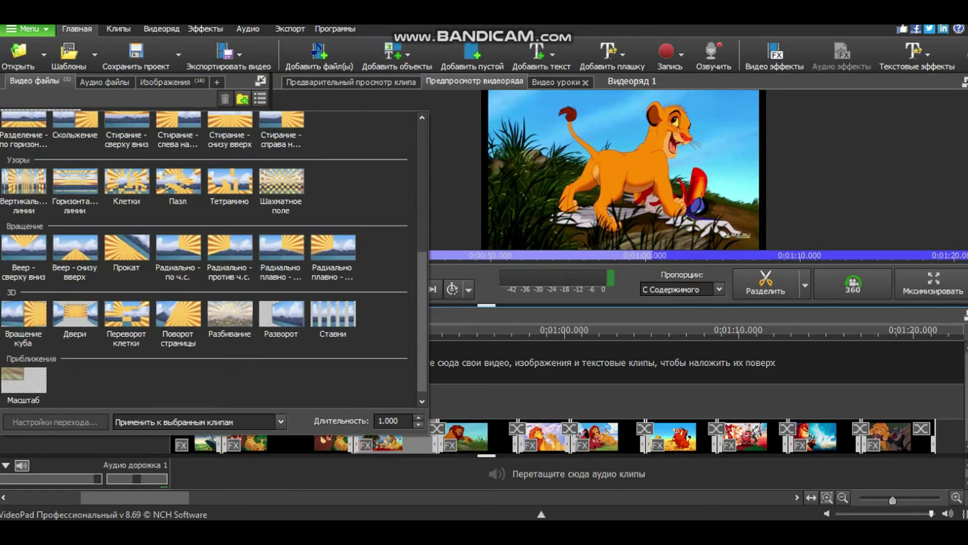
scroll(212, 260, "up", 1)
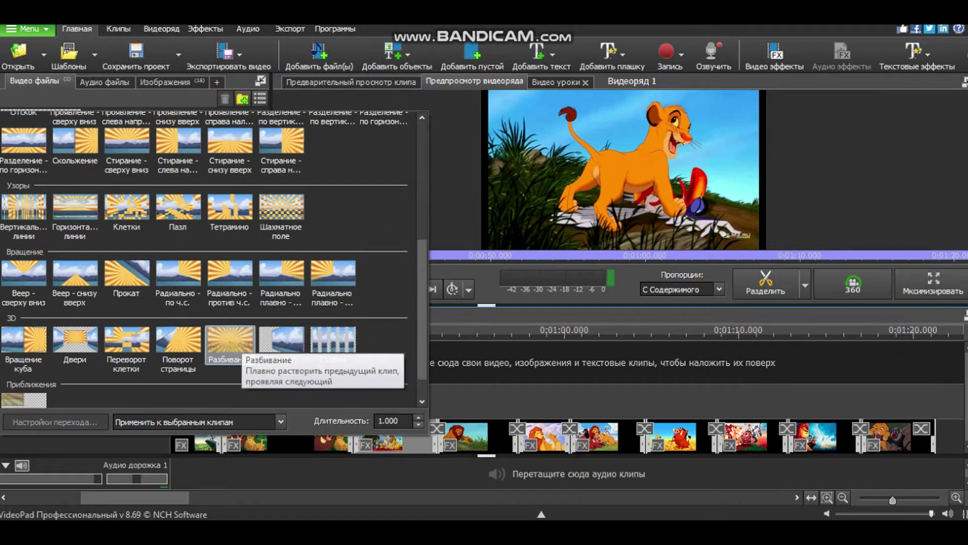
left_click(230, 340)
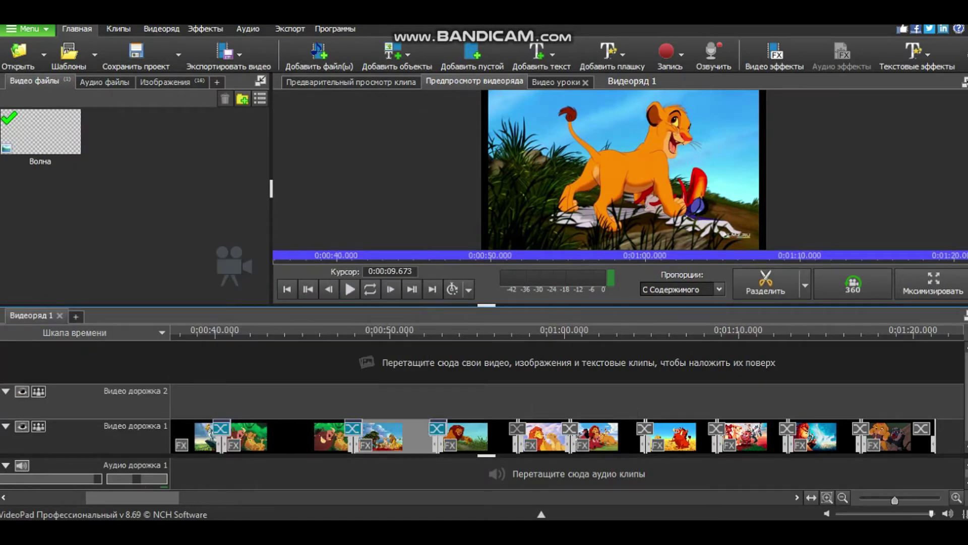
Add the rotating Веер - сверху вниз transition between the tenth and eleventh images
left_click(517, 428)
scroll(282, 260, "down", 5)
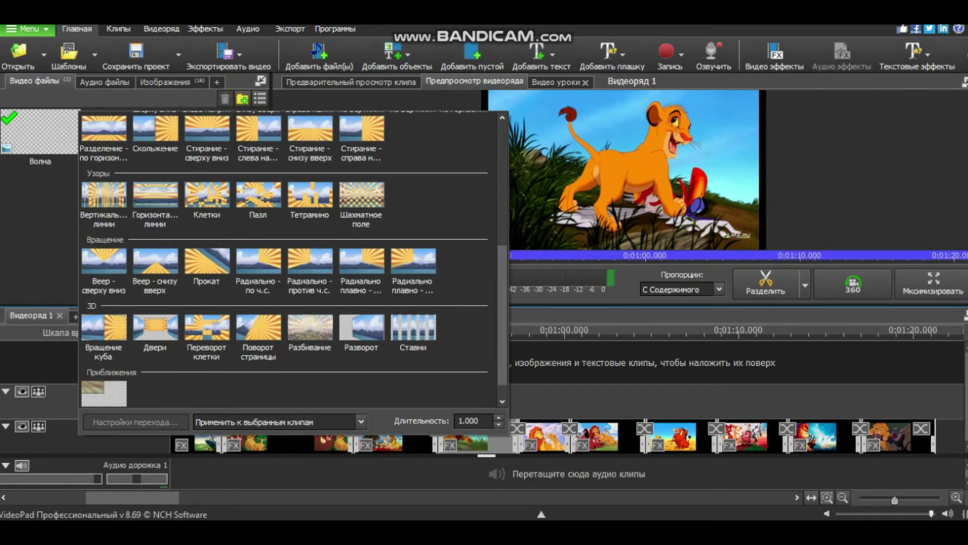
scroll(282, 260, "up", 1)
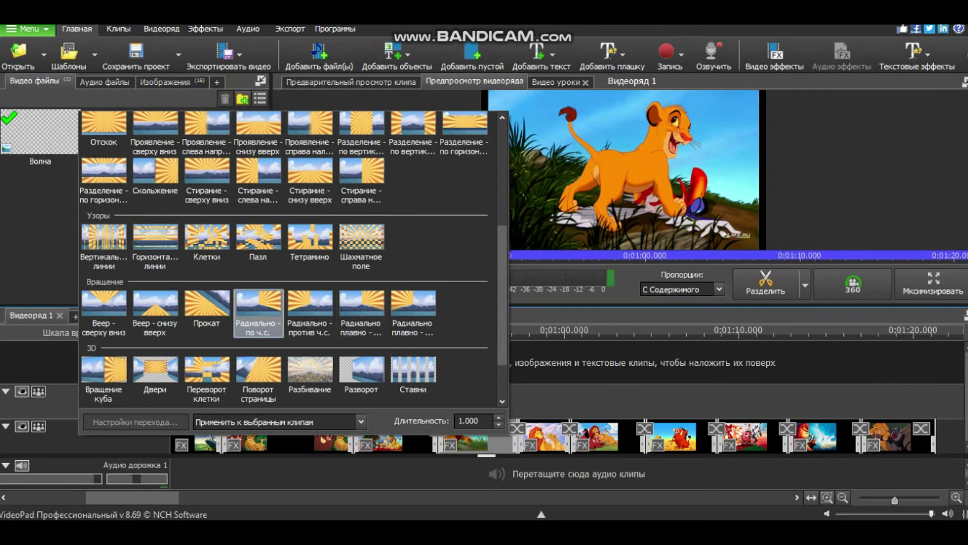
left_click(103, 307)
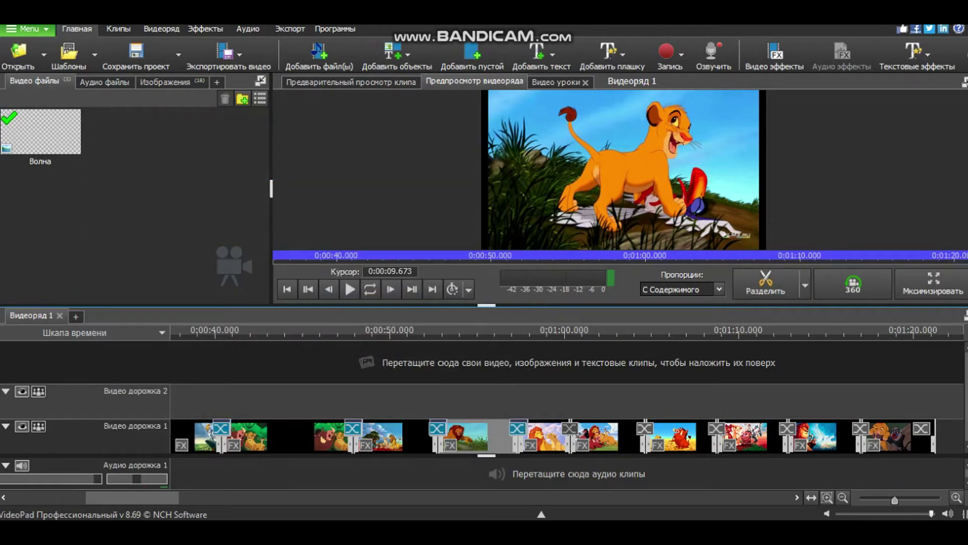
Add an Угасания-group transition between the eleventh and twelfth images and a fade through black between the twelfth and thirteenth
left_click(570, 428)
left_click(256, 216)
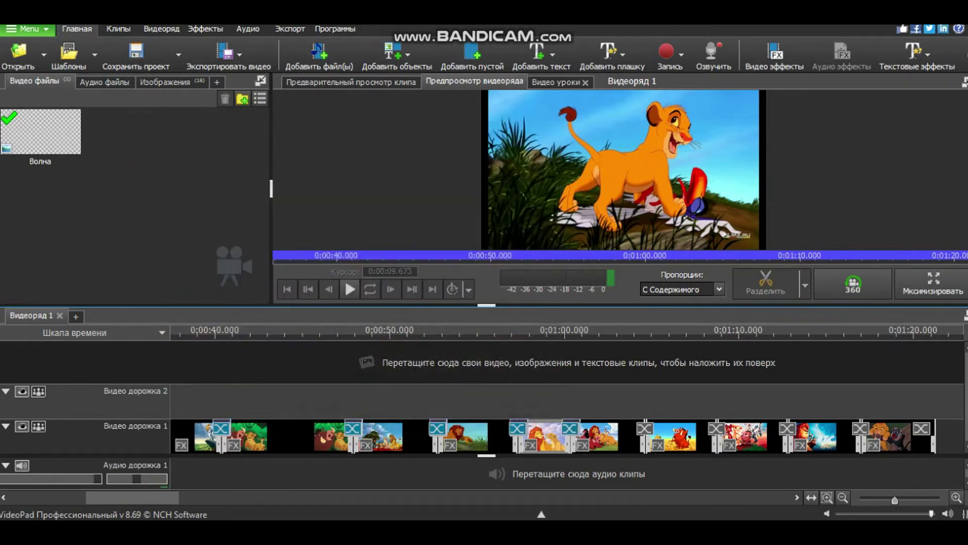
left_click(645, 429)
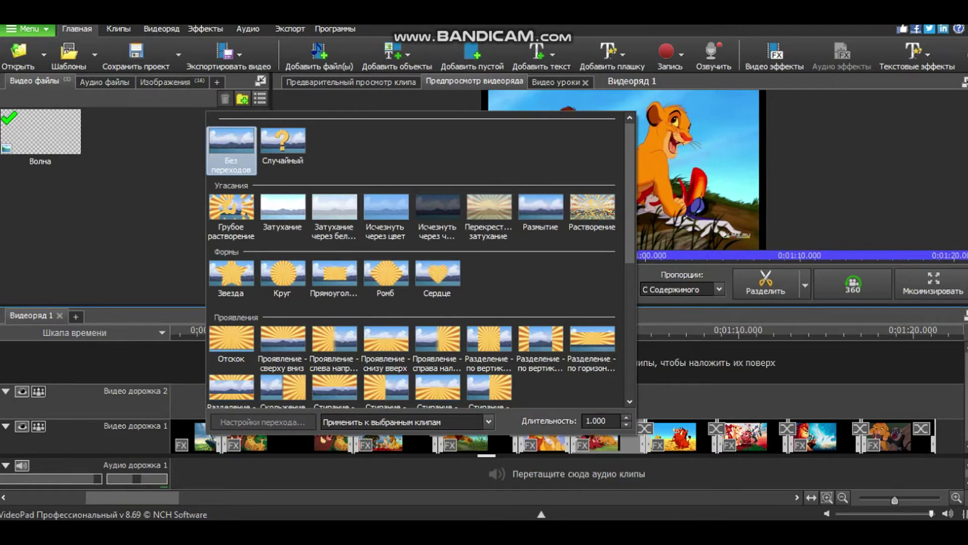
left_click(436, 210)
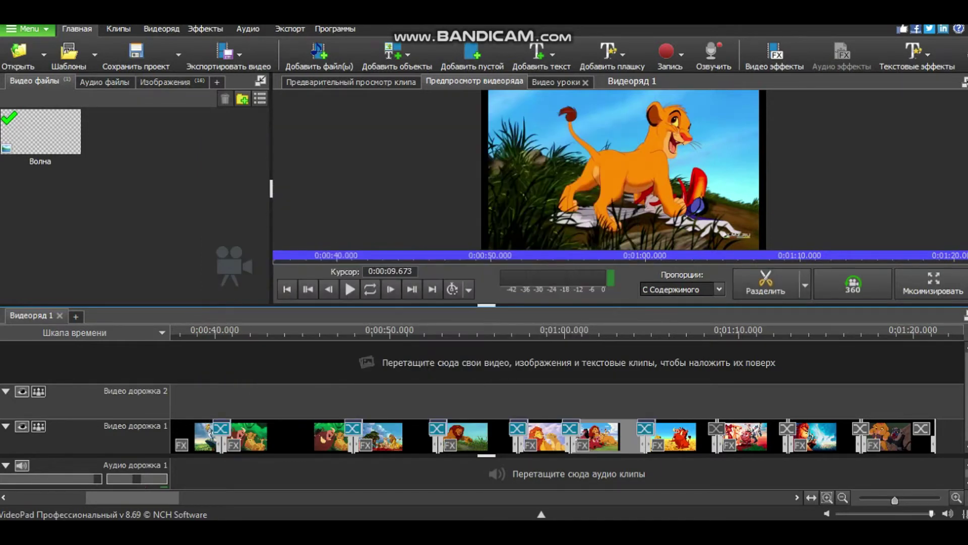
Add an Угасания-group transition between the thirteenth and fourteenth images and a Сердце transition between the fourteenth and fifteenth
left_click(645, 429)
left_click(560, 216)
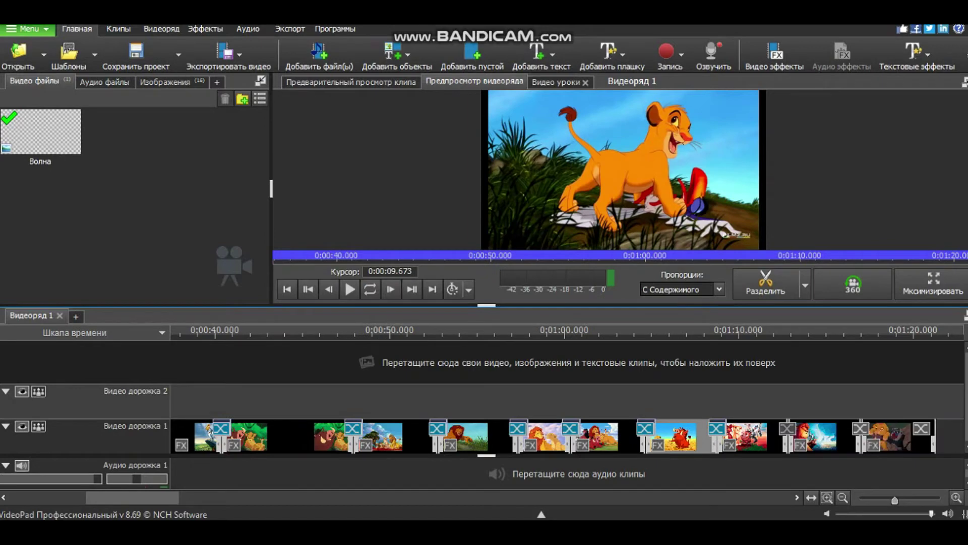
left_click(788, 428)
scroll(580, 224, "down", 1)
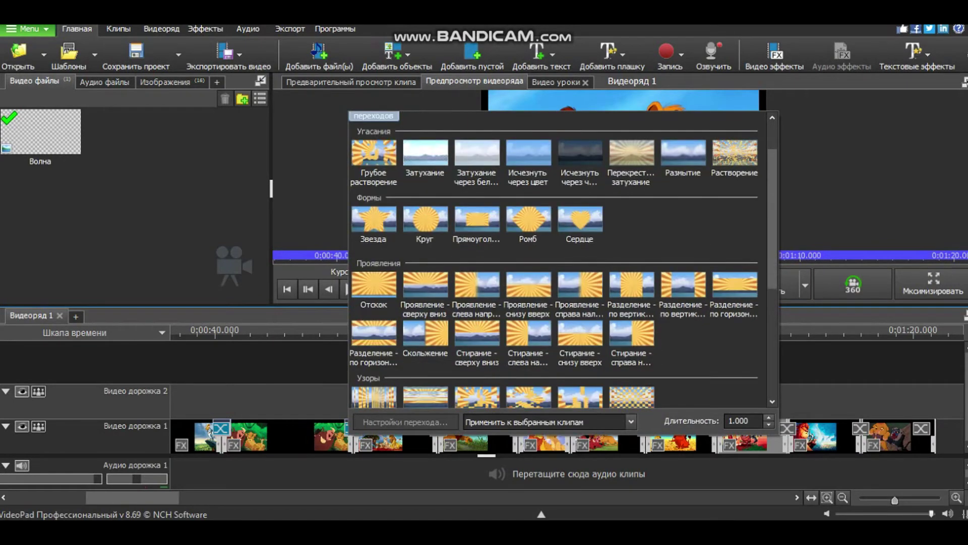
left_click(580, 224)
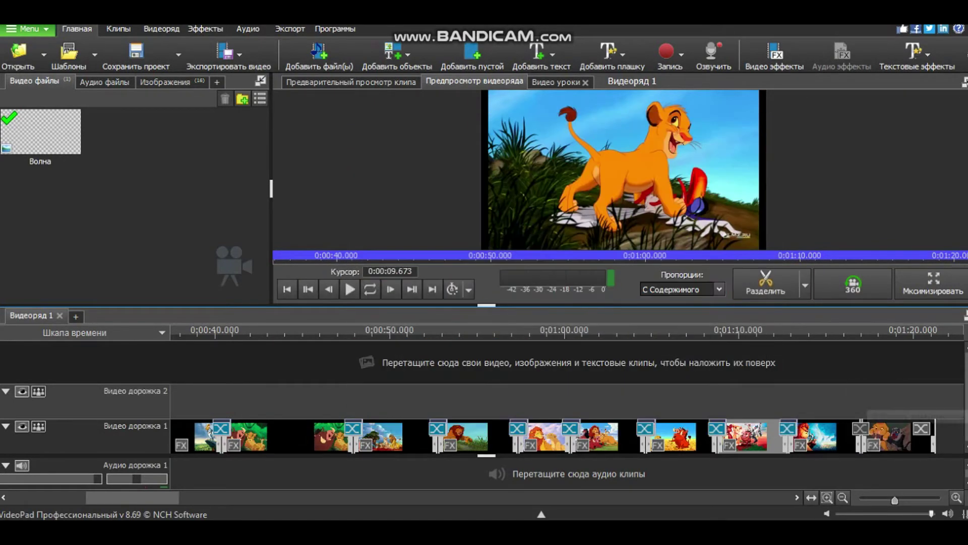
Add a transition between the fifteenth and sixteenth images and a Растворение transition at the end of the last image
left_click(861, 428)
scroll(809, 212, "down", 2)
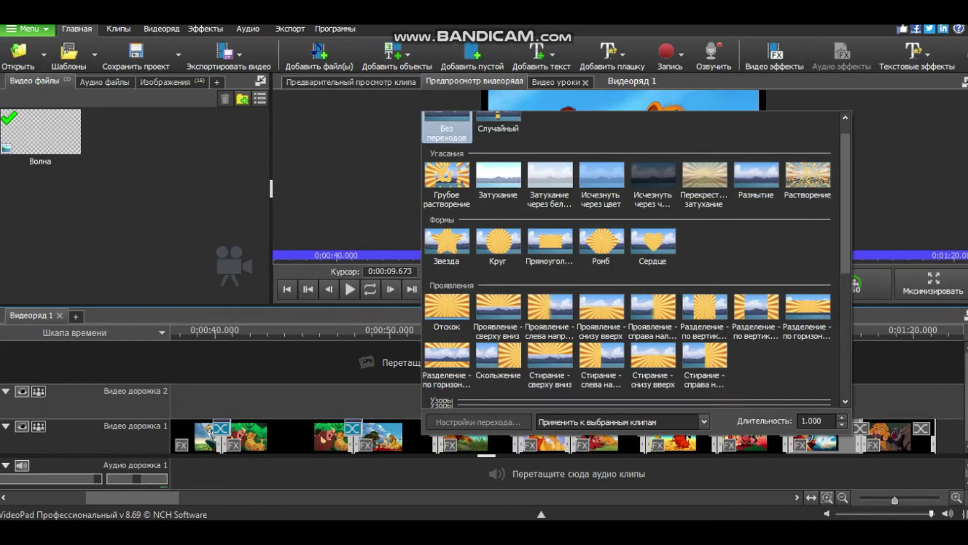
left_click(551, 330)
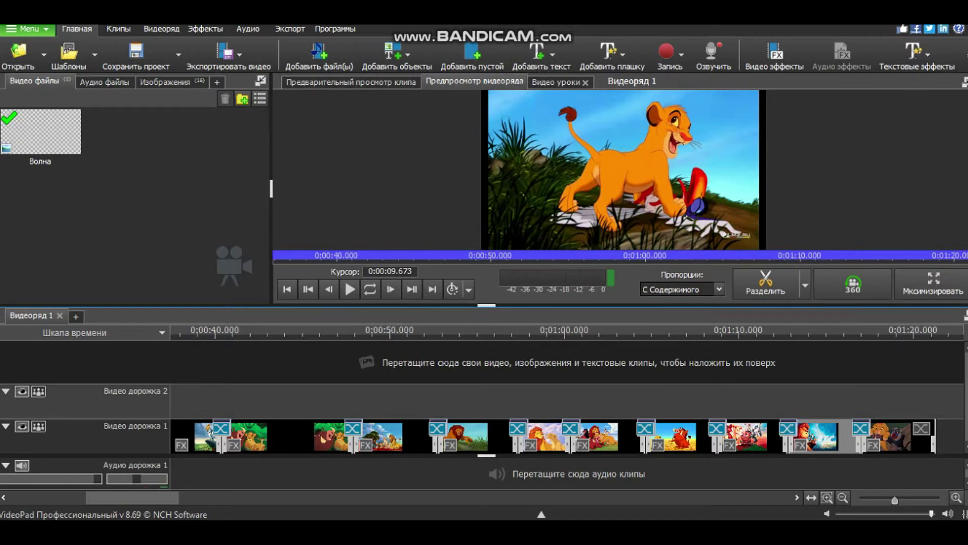
left_click(922, 428)
left_click(869, 213)
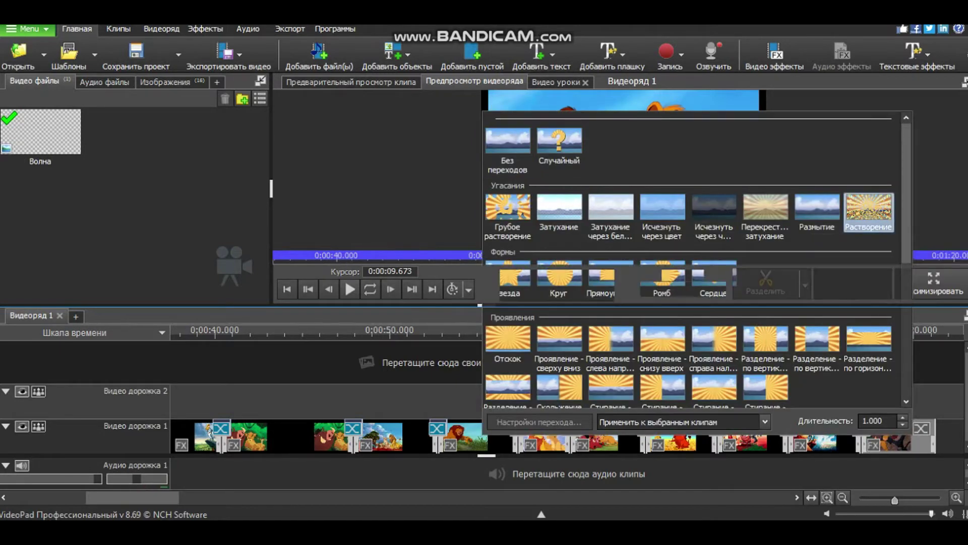
left_click(869, 212)
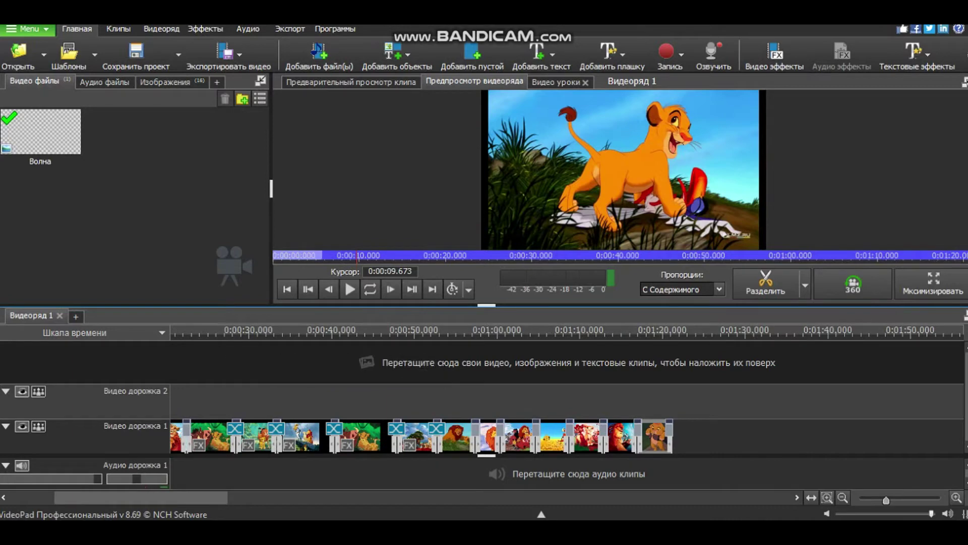
scroll(682, 344, "up", 2)
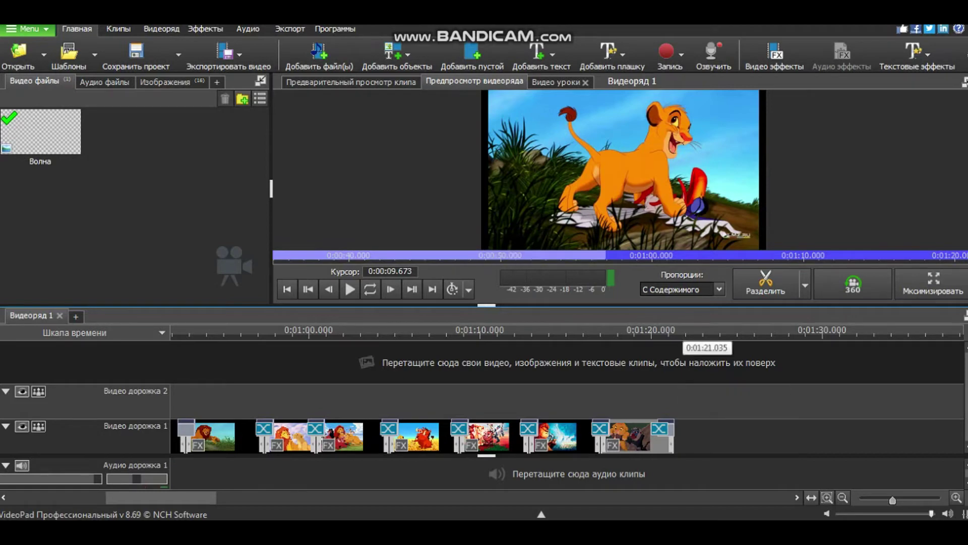
Play the slideshow from about its middle to review the transitions, and stop playback
scroll(706, 353, "down", 3)
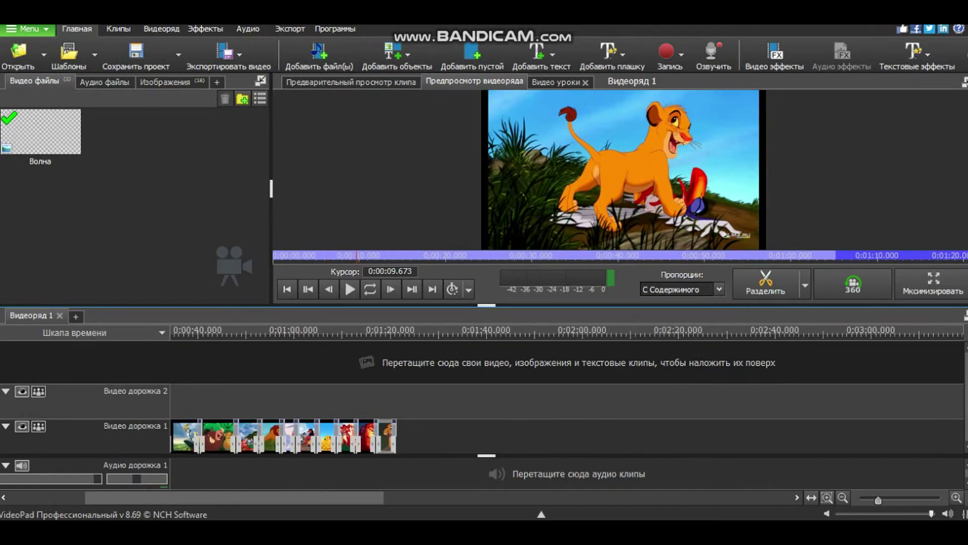
left_click(176, 332)
key("space")
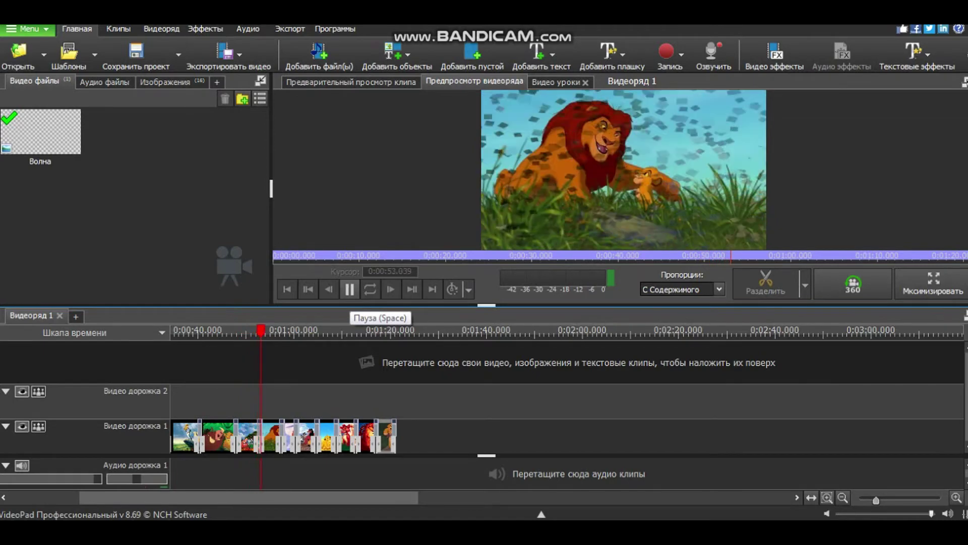
left_click(349, 289)
Apply the Капли дождя video effect to the first image on Видео дорожка 1
scroll(333, 436, "up", 3)
scroll(333, 436, "up", 2)
left_click_drag(172, 497, 71, 497)
left_click(181, 445)
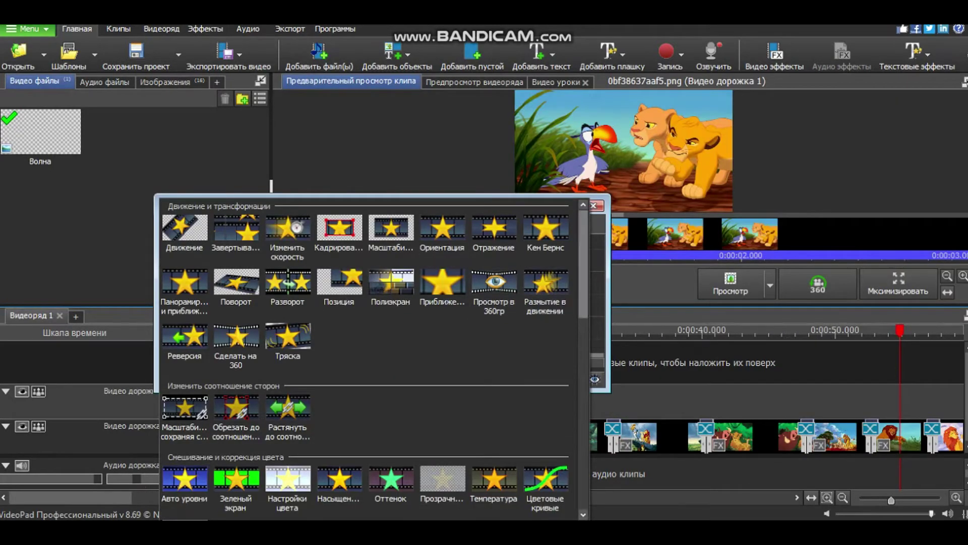
scroll(371, 358, "down", 10)
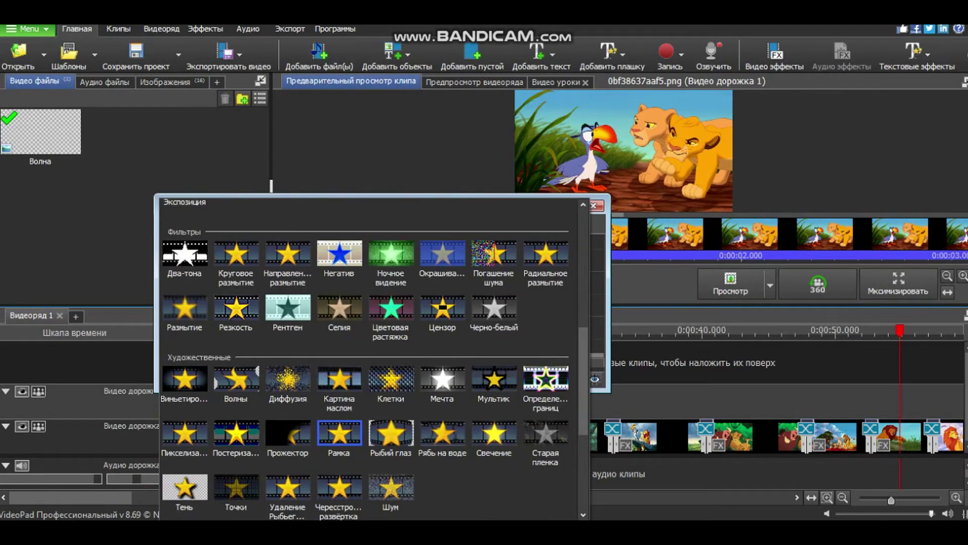
scroll(374, 359, "down", 5)
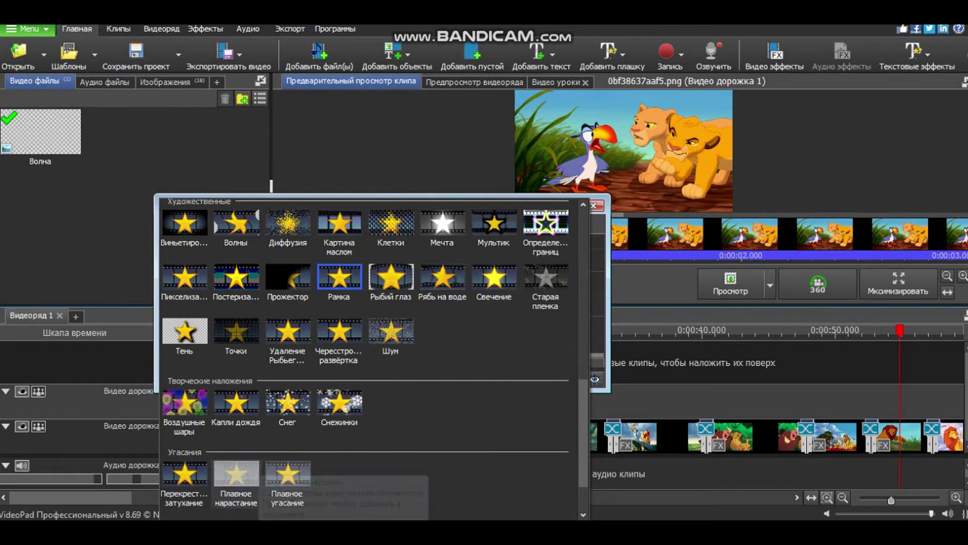
left_click(237, 403)
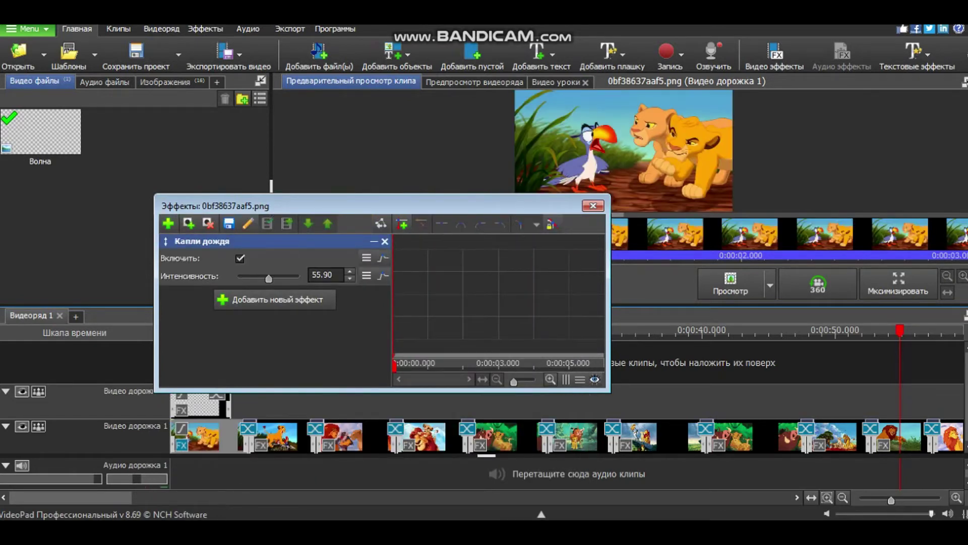
key("Escape")
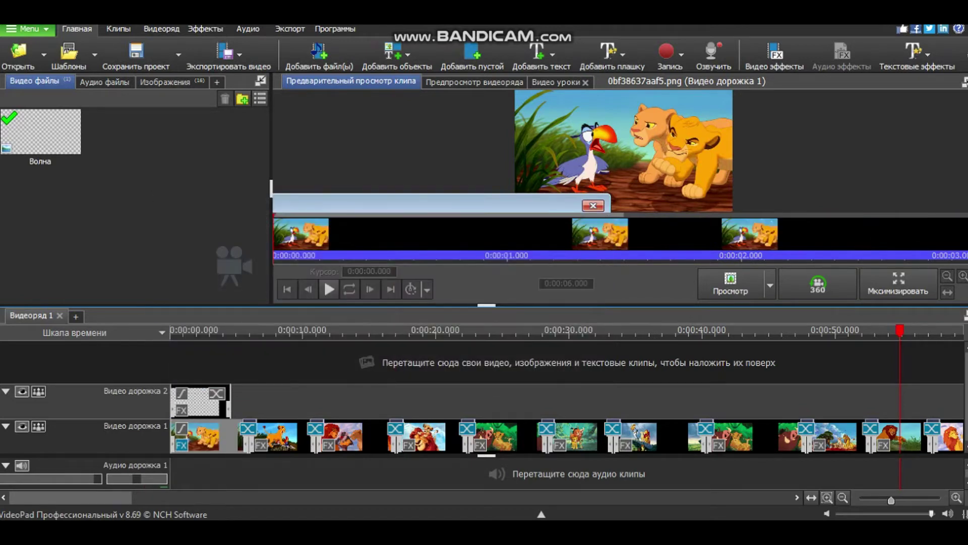
Play the slideshow from the start to check the rain effect on the first image, and stop after the second image appears
left_click(172, 330)
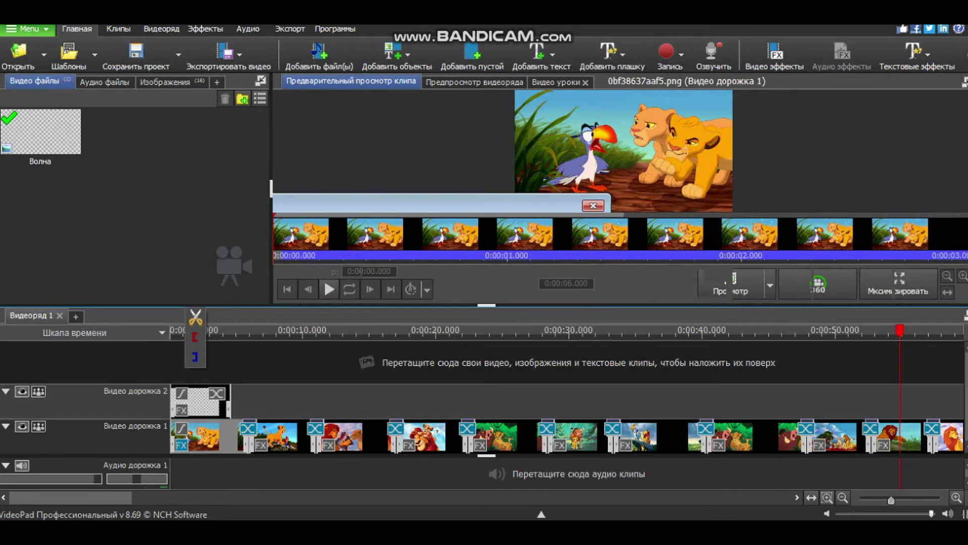
left_click(350, 289)
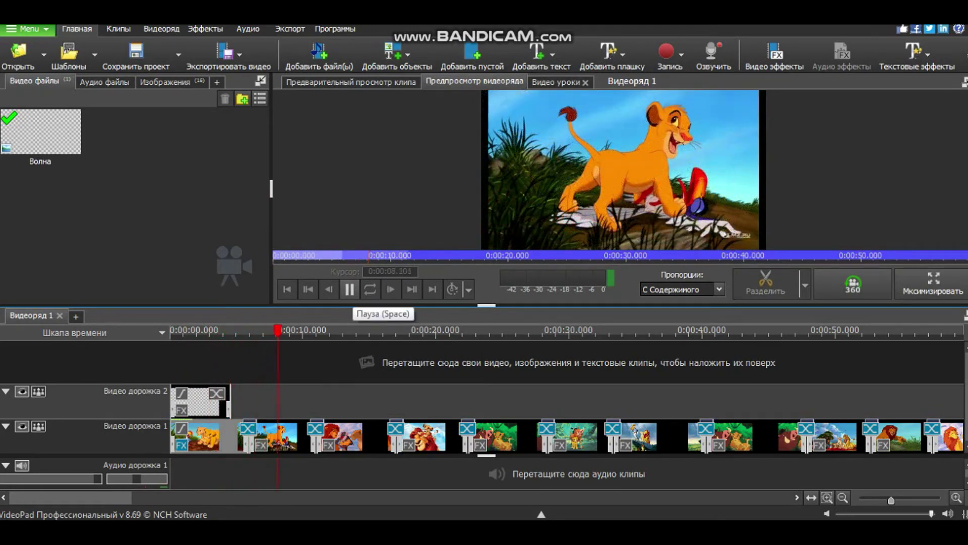
left_click(350, 289)
scroll(566, 403, "down", 1)
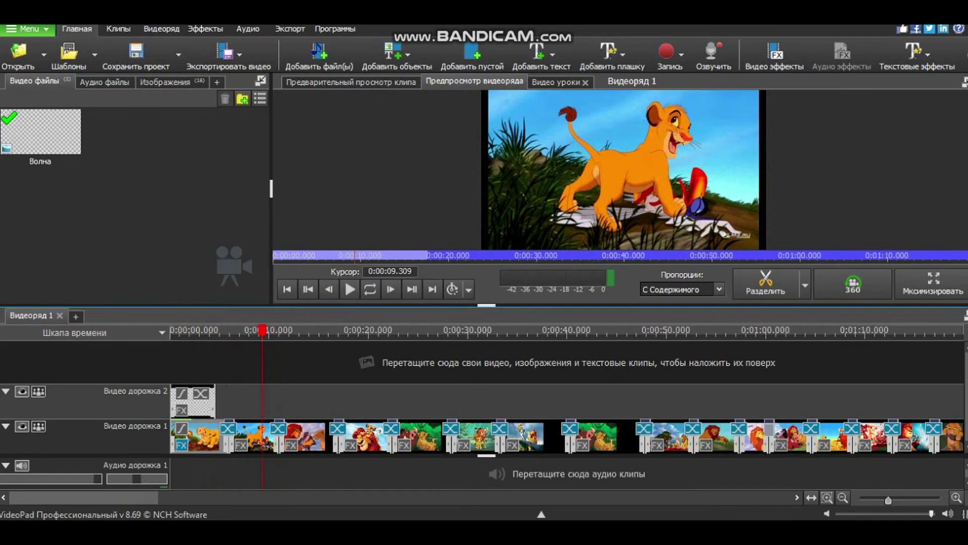
key("minus")
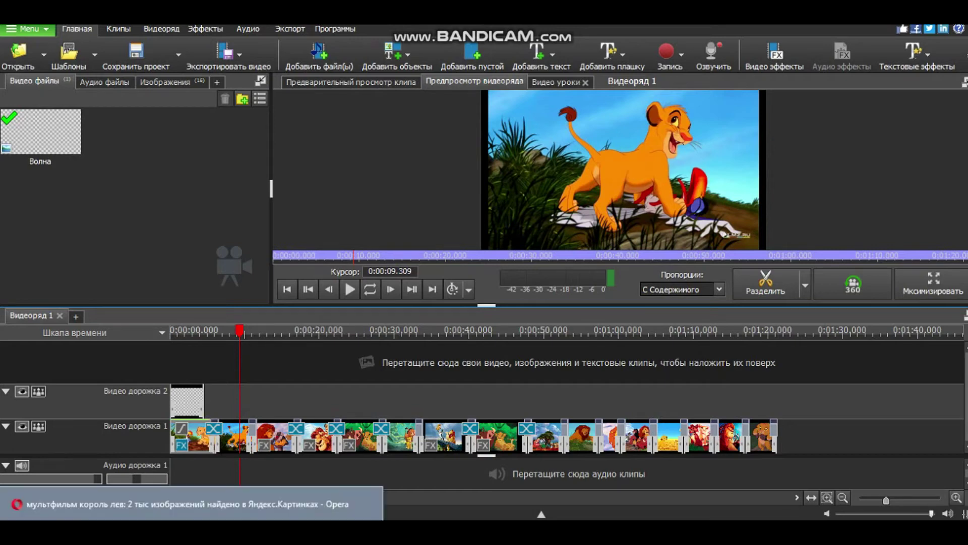
Switch to Opera, close the image results and search Yandex for "скачать музыка из мультфильма король лев"
key("alt+Tab")
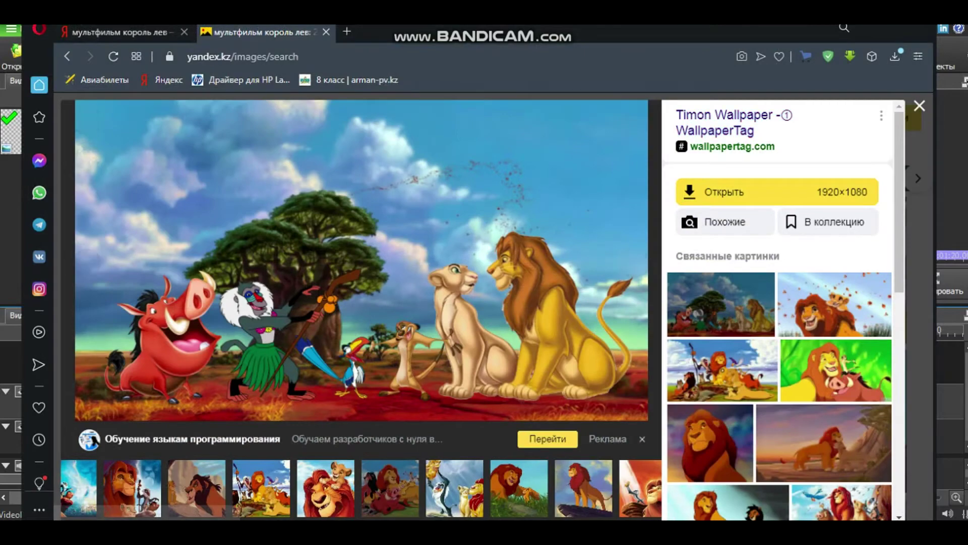
key("Escape")
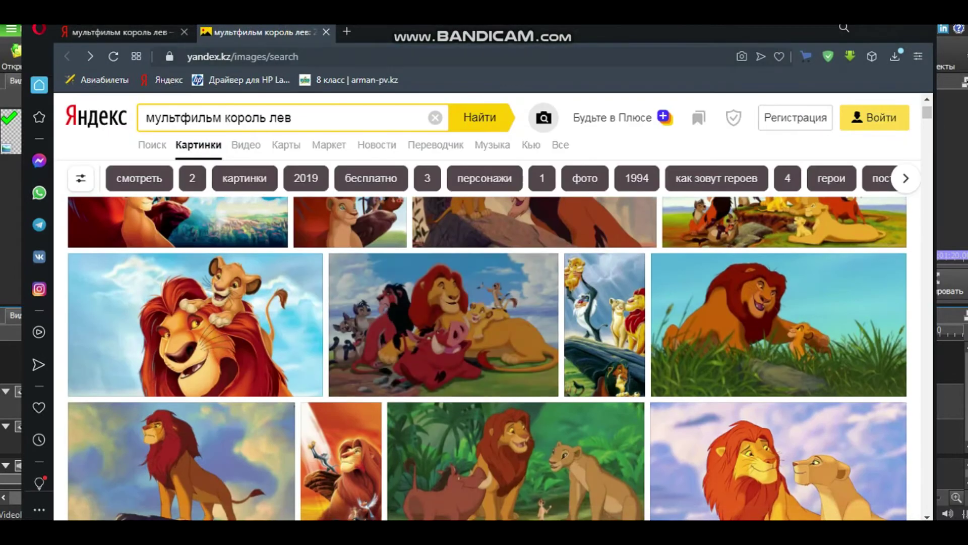
left_click(326, 31)
left_click_drag(293, 117, 144, 117)
type("ск")
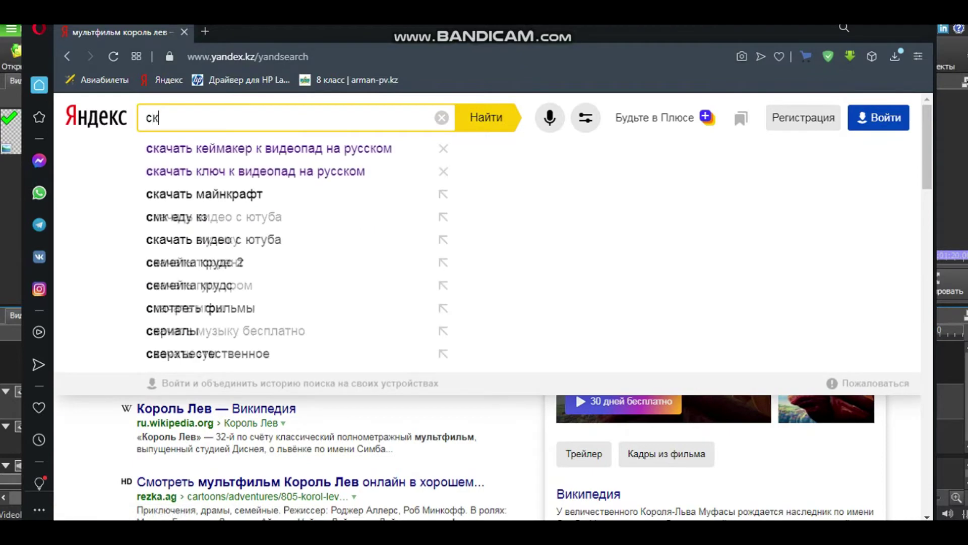
type("ачать муз")
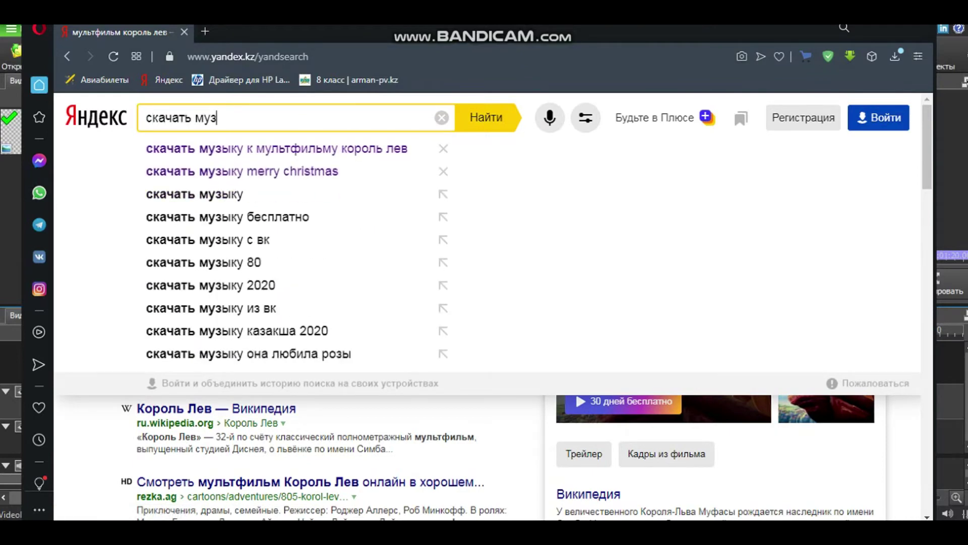
type("ыка из мультф")
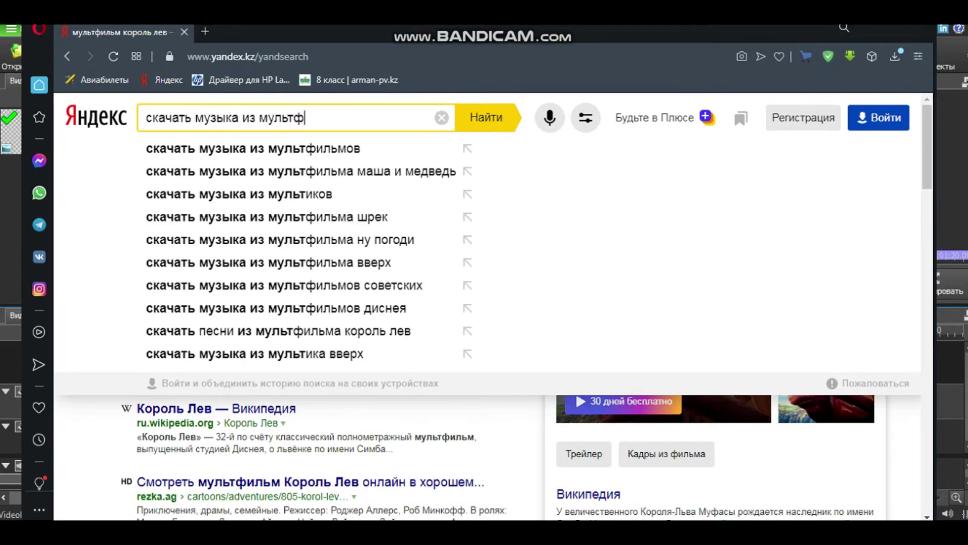
type("ильмы король лев")
key("Return")
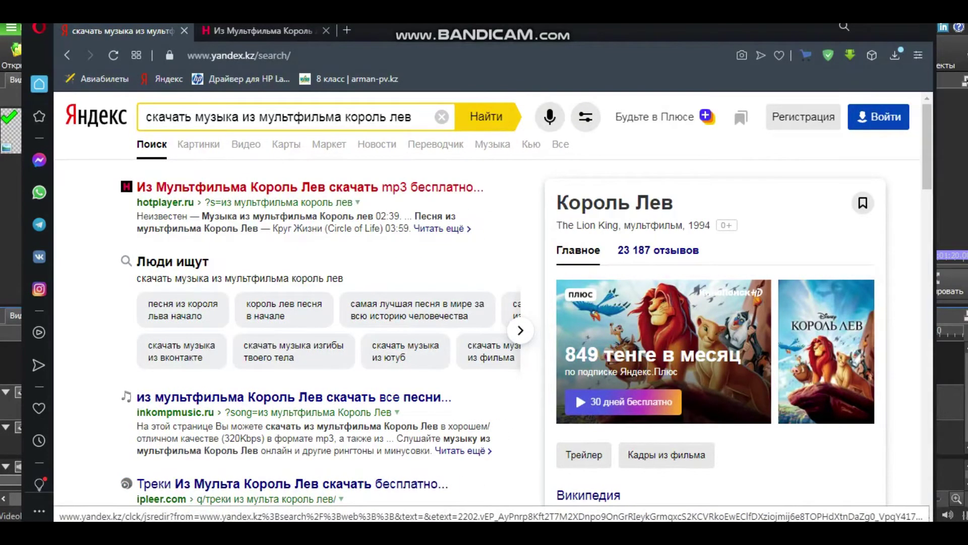
Download the track Акуна Матата from hotplayer.ru as an MP3 into the король лев folder
left_click(310, 187)
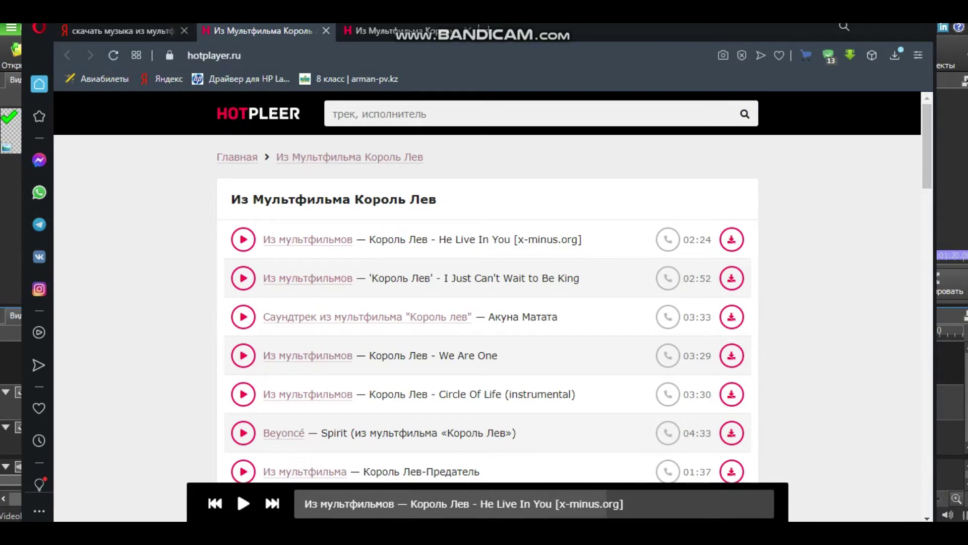
scroll(487, 302, "down", 1)
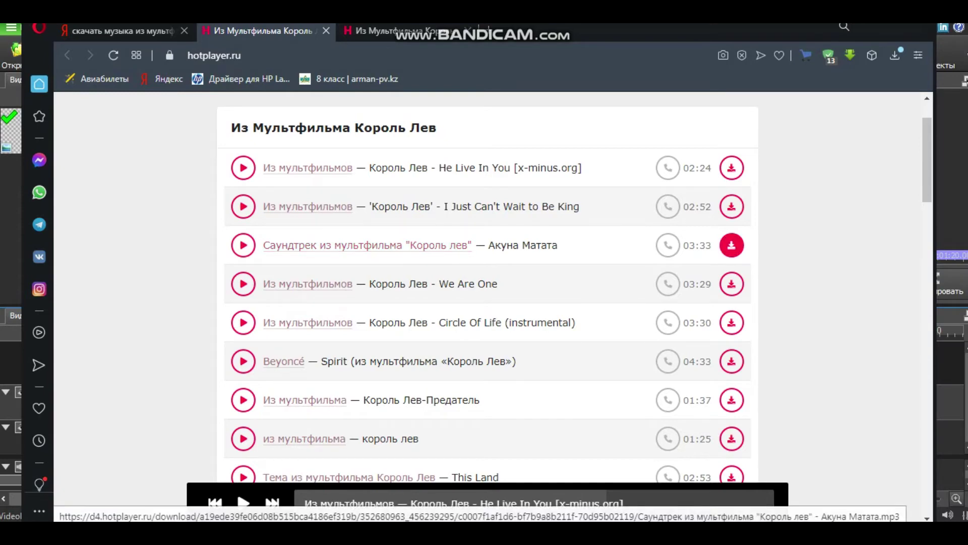
left_click(731, 245)
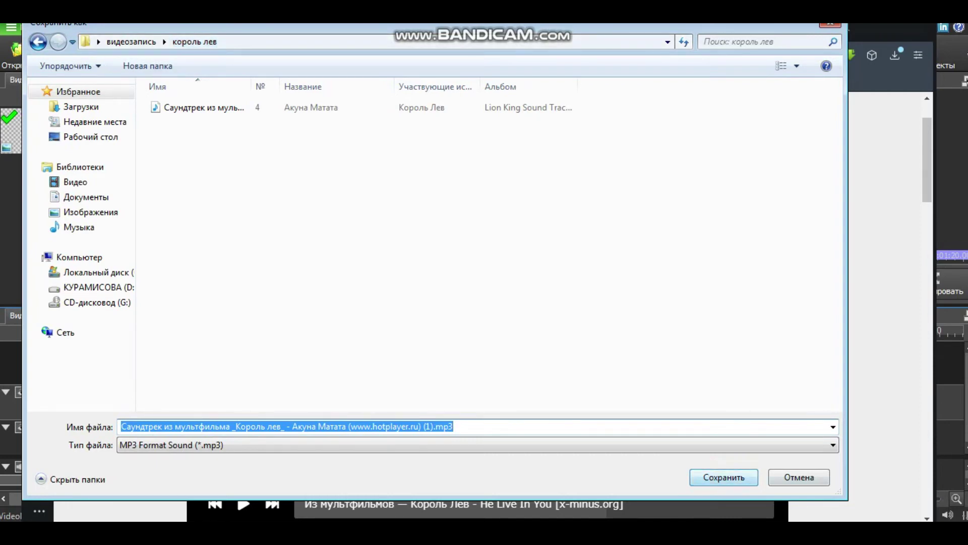
left_click(726, 477)
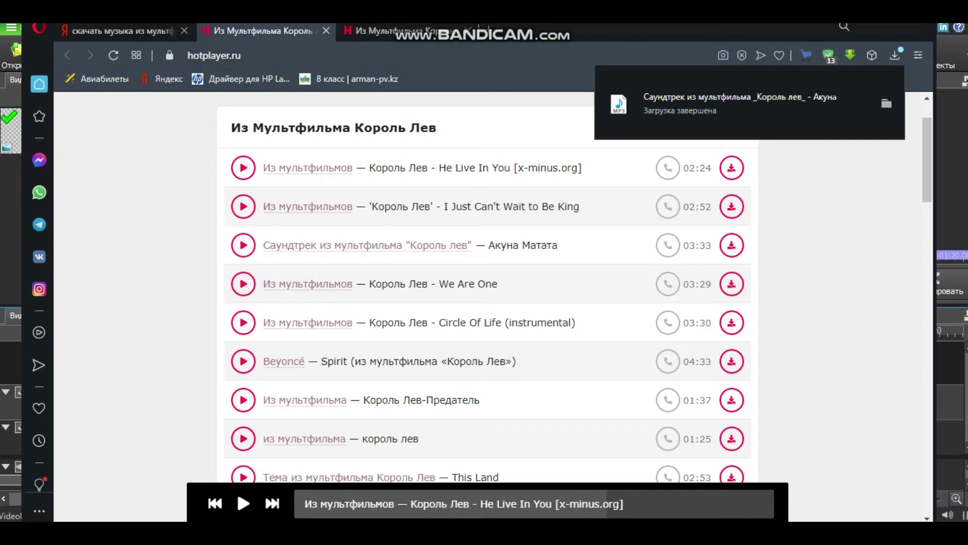
Switch back to VideoPad, import the Акуна Матата MP3 and place it on Аудио дорожка 1
key("alt+Tab")
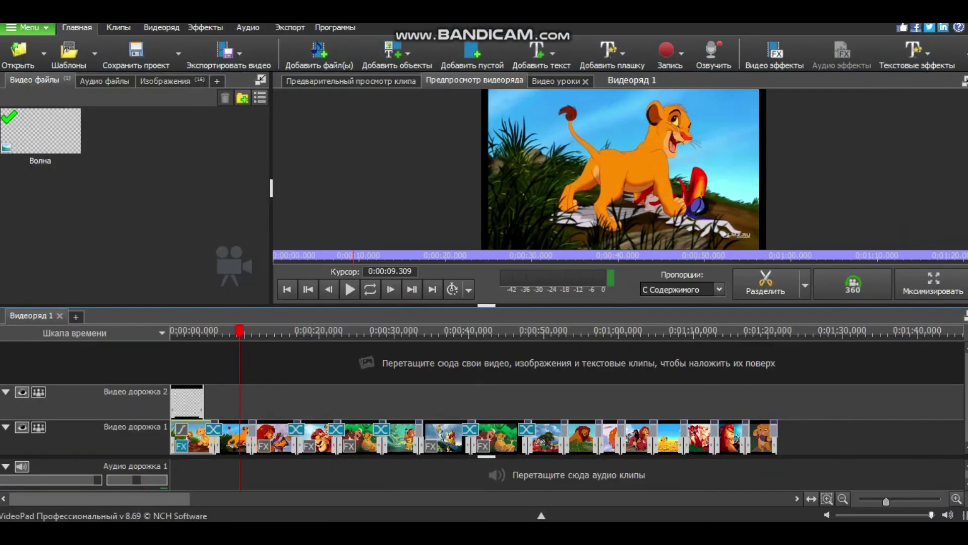
left_click_drag(240, 331, 173, 331)
left_click(18, 56)
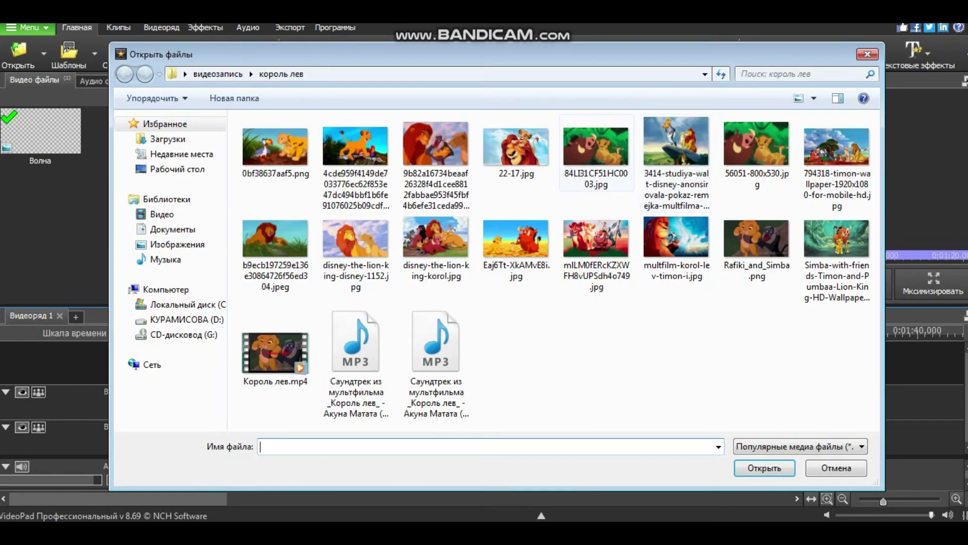
double_click(355, 343)
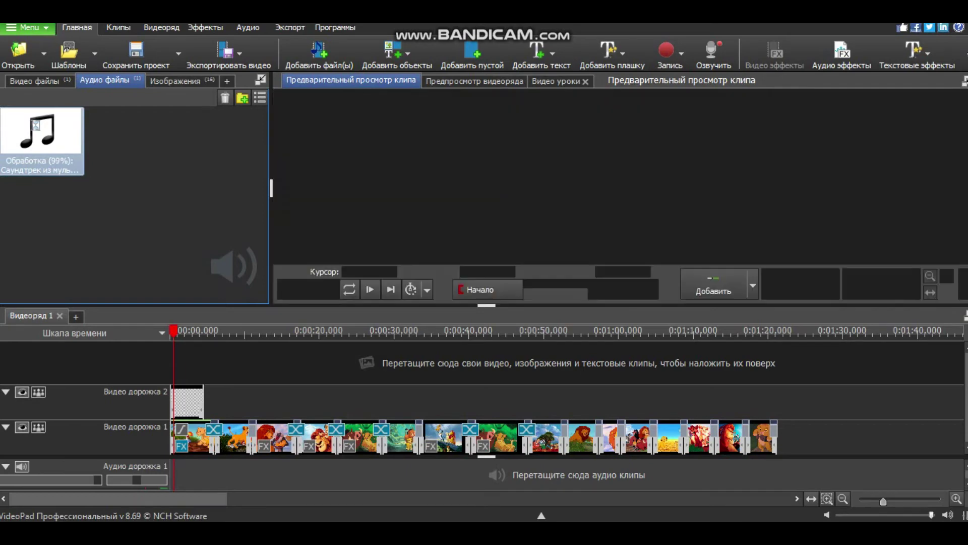
left_click_drag(40, 130, 215, 479)
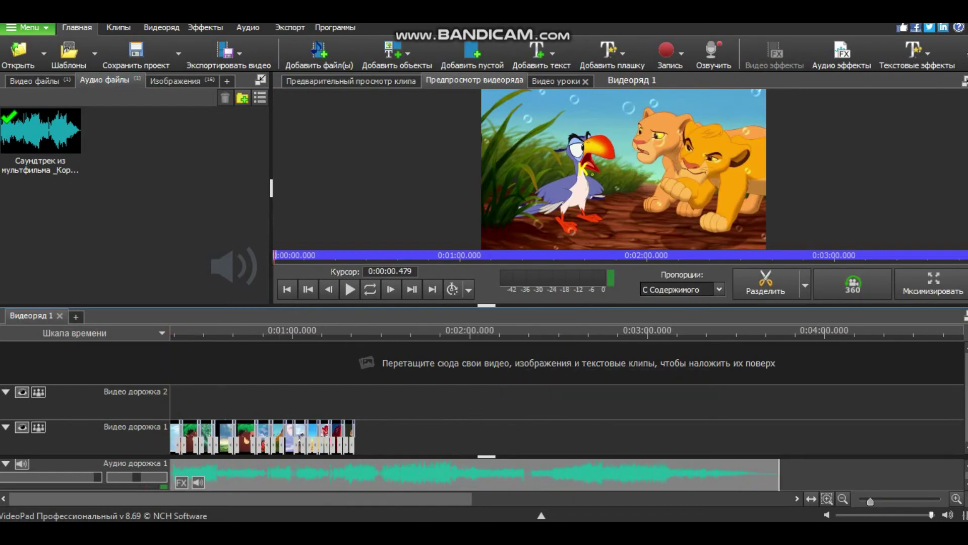
Trim the soundtrack's beginning and end so that it lasts roughly as long as the slideshow
scroll(568, 419, "left", 1)
scroll(568, 419, "right", 1)
scroll(568, 419, "left", 1)
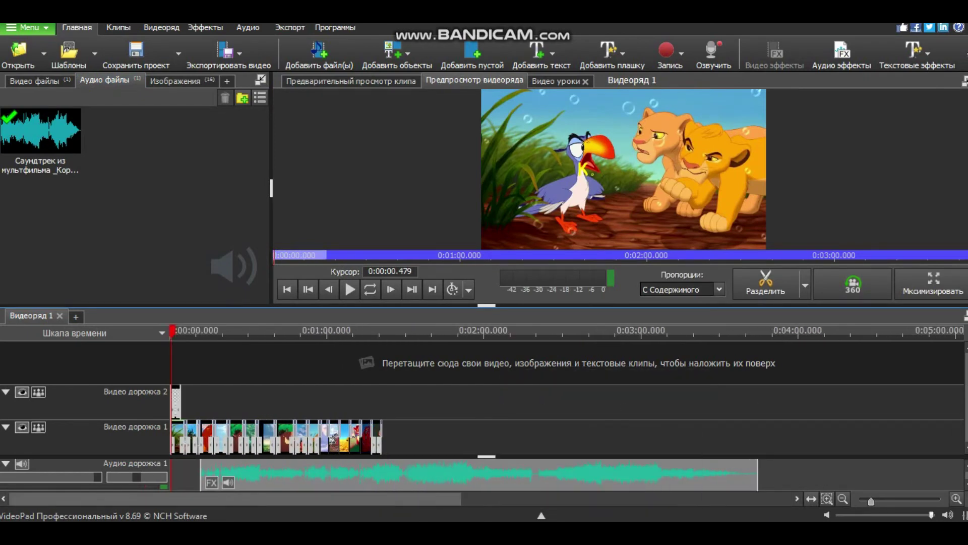
mouse_move(496, 471)
left_mouse_down()
mouse_move(476, 469)
mouse_move(486, 474)
left_mouse_up()
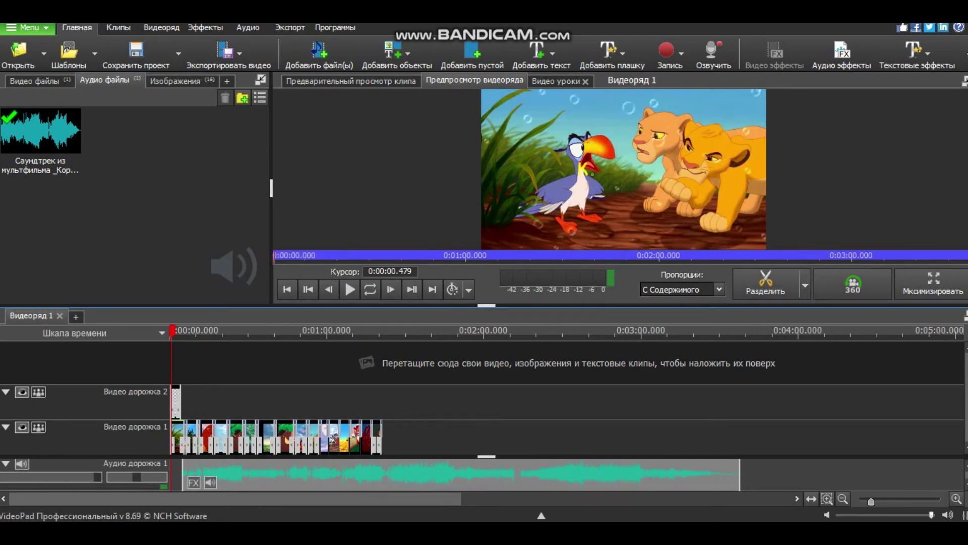
left_click_drag(184, 471, 287, 474)
left_click_drag(641, 477, 338, 474)
scroll(401, 433, "down", 1)
scroll(401, 433, "up", 7)
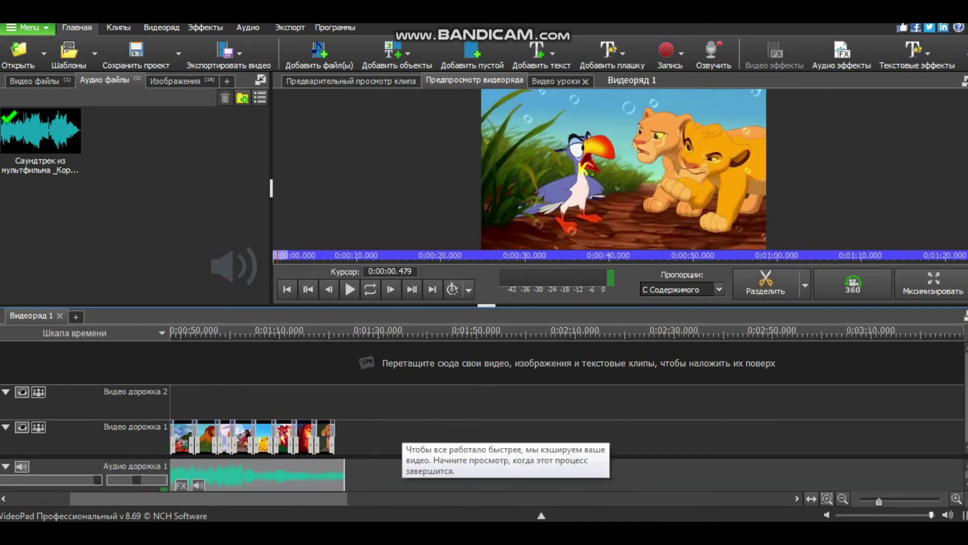
scroll(401, 433, "down", 1)
scroll(387, 433, "left", 5)
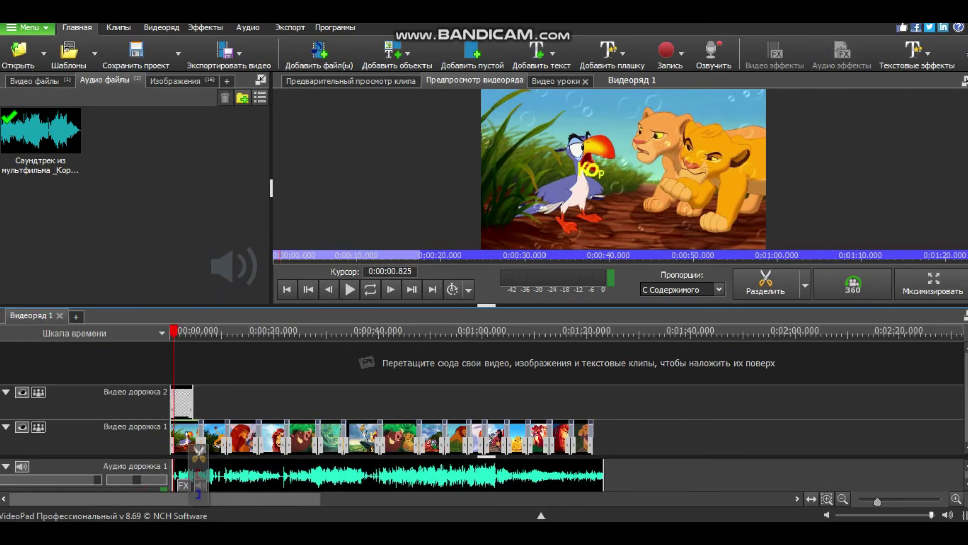
Align the soundtrack with the start of the timeline and trim its end to match the end of the last image
left_click_drag(302, 474, 317, 474)
left_click_drag(204, 474, 205, 474)
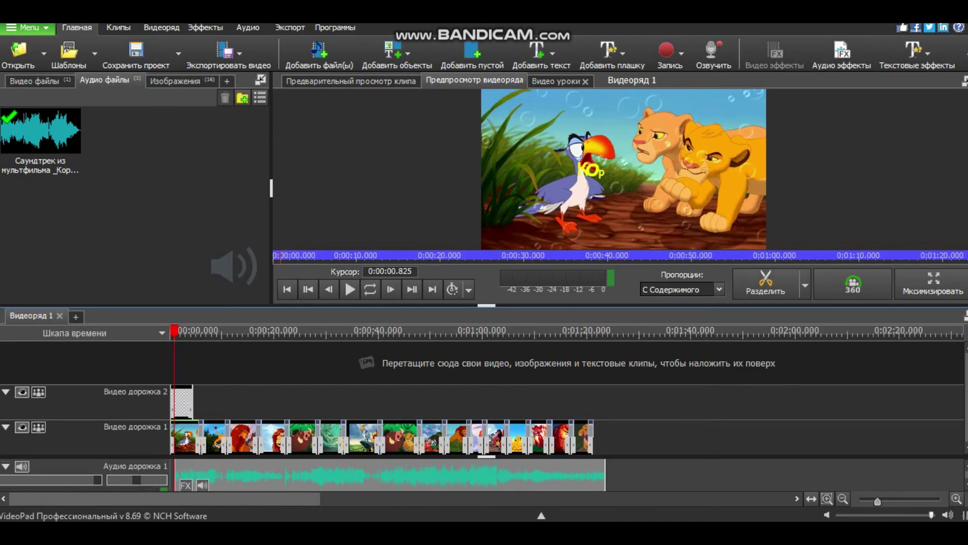
left_click_drag(187, 441, 180, 442)
left_click_drag(364, 435, 357, 435)
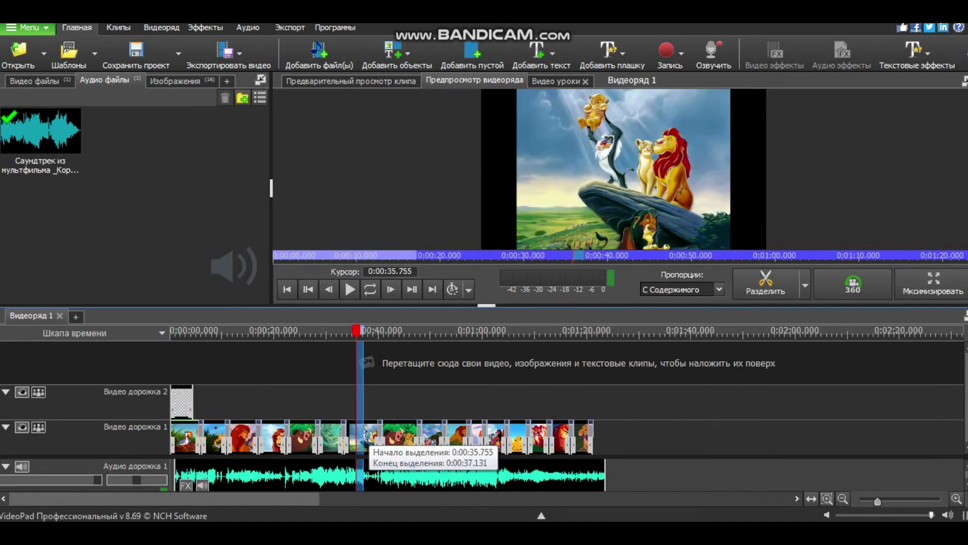
left_click(381, 479)
left_click_drag(522, 467, 516, 464)
left_click_drag(601, 467, 593, 467)
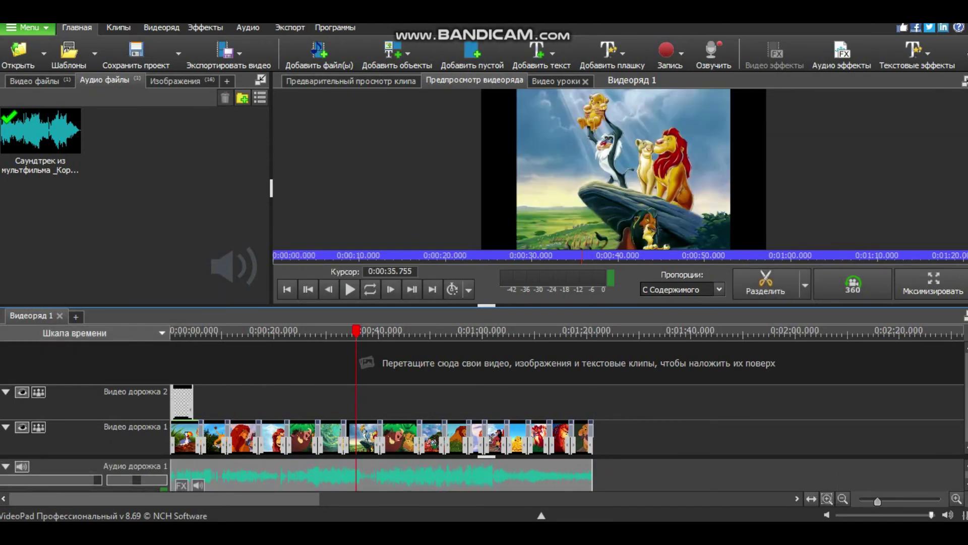
Play the slideshow to check the images with the music, stop, and return the playhead near the start
left_click(350, 289)
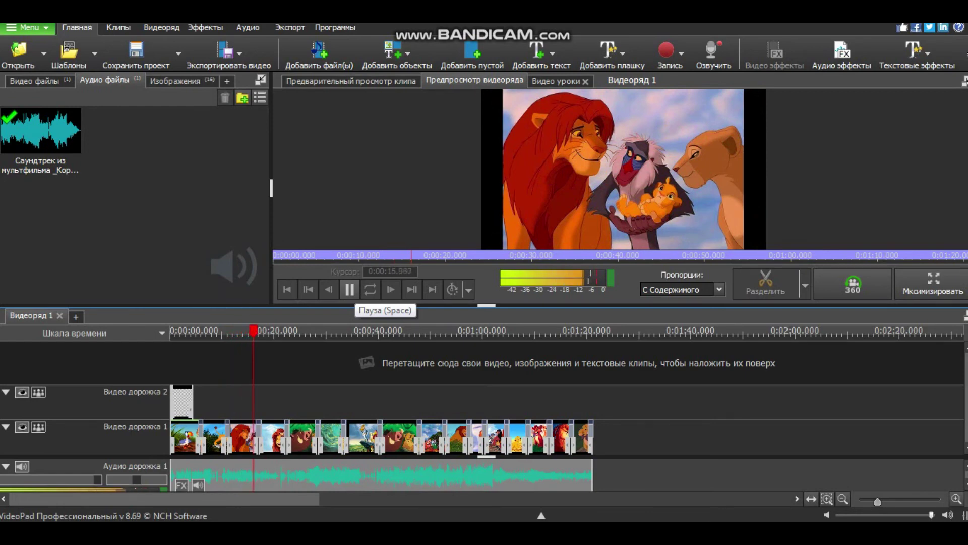
left_click(349, 289)
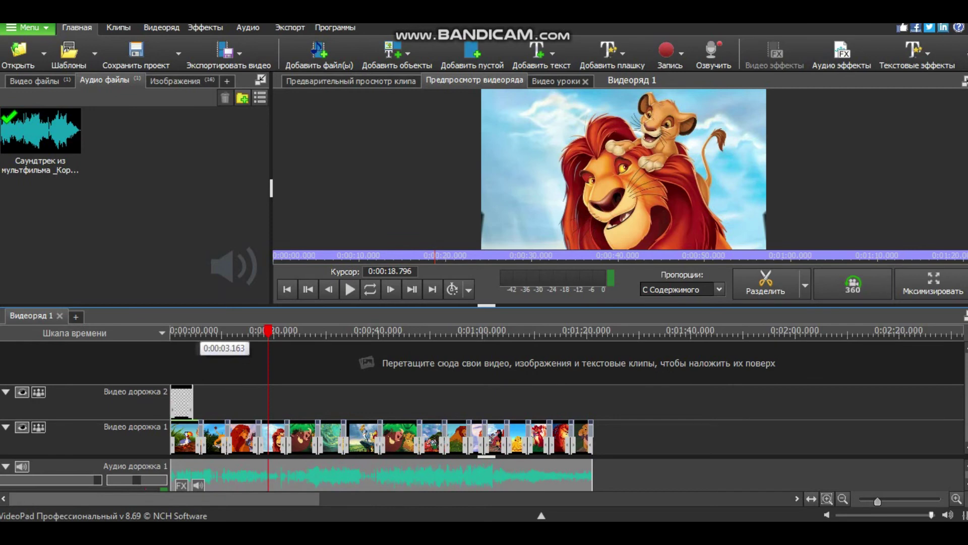
left_click(176, 332)
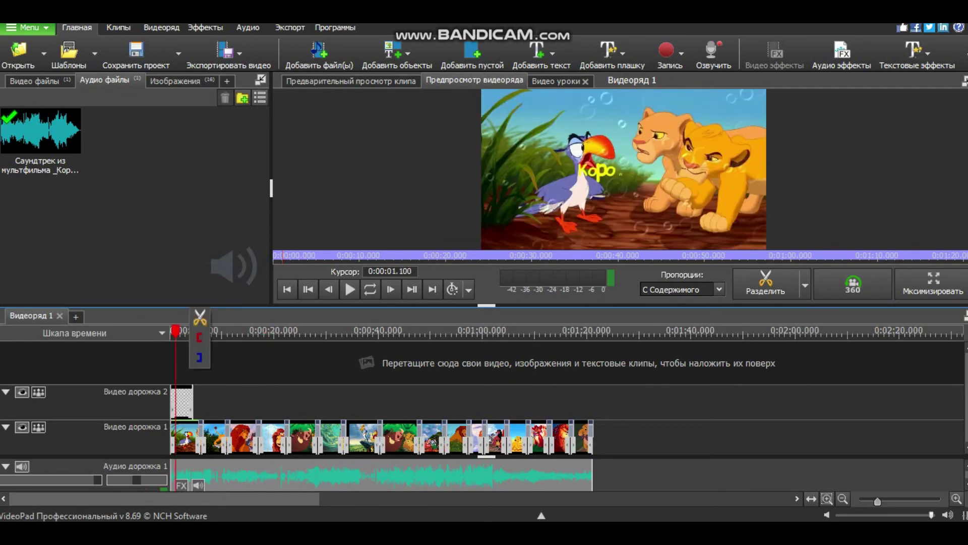
Export the sequence as an .mp4 video file named Король лев2 into the видеозапись\король лев folder
left_click(229, 55)
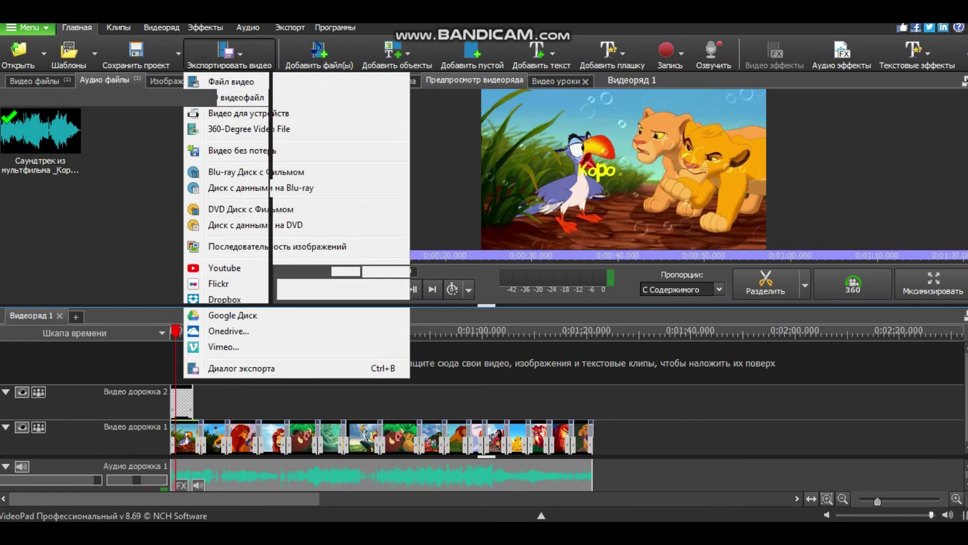
left_click(231, 82)
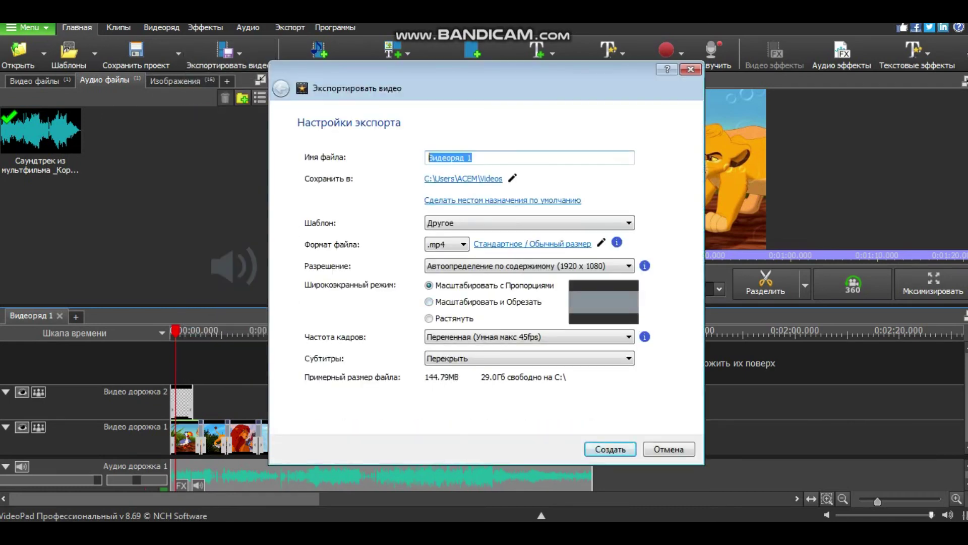
type("король лев")
left_click(512, 178)
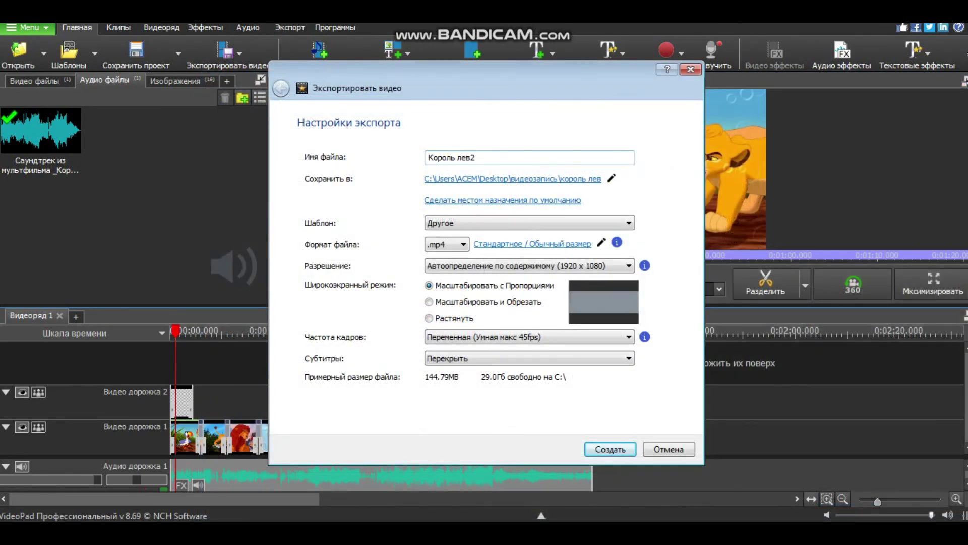
key("Return")
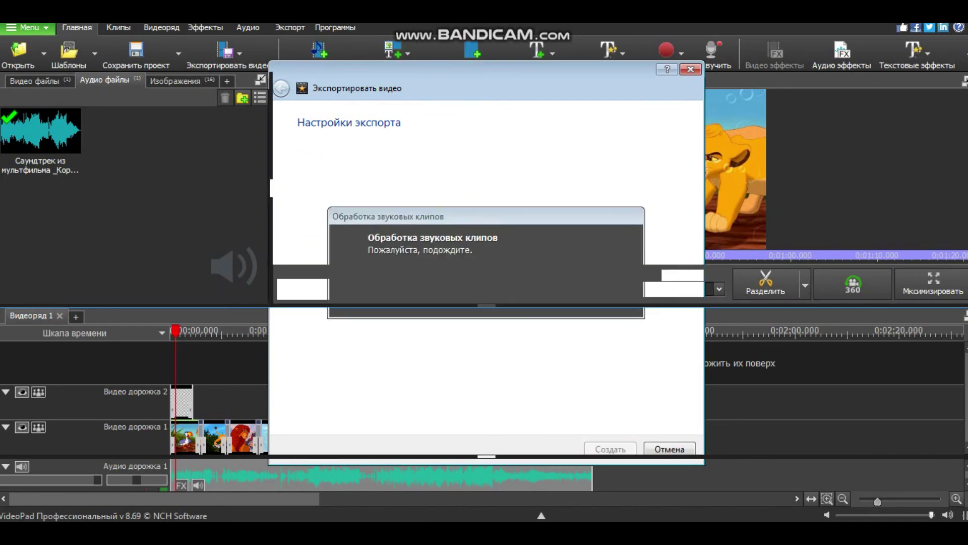